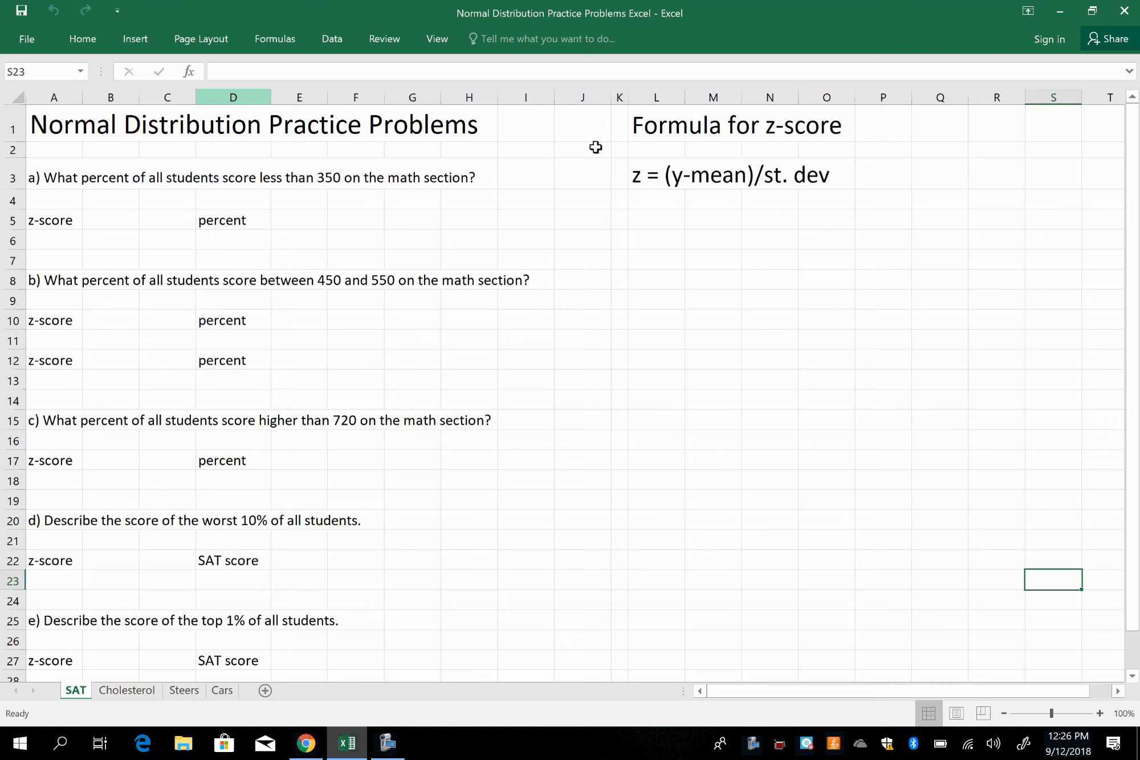
Calculate question a's z-score in cell B5 with the formula =(350-500)/100.
{"action": "left_click", "coordinate": [97, 219]}
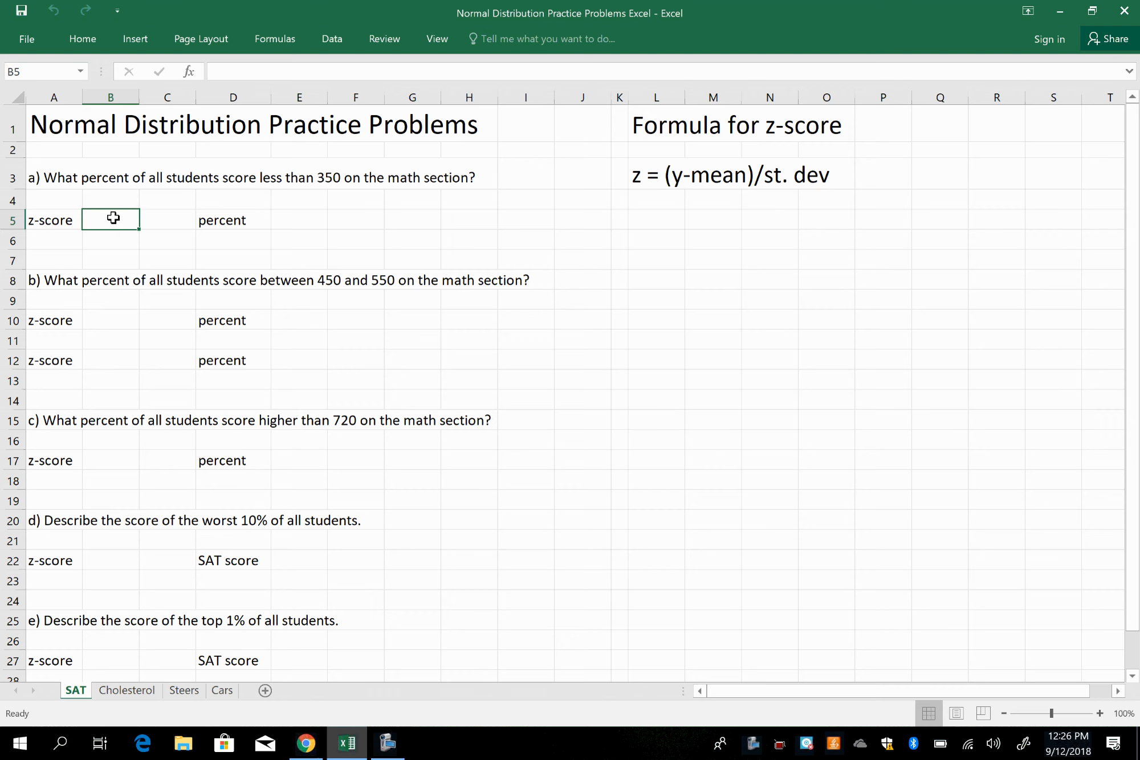
{"action": "type", "text": "="}
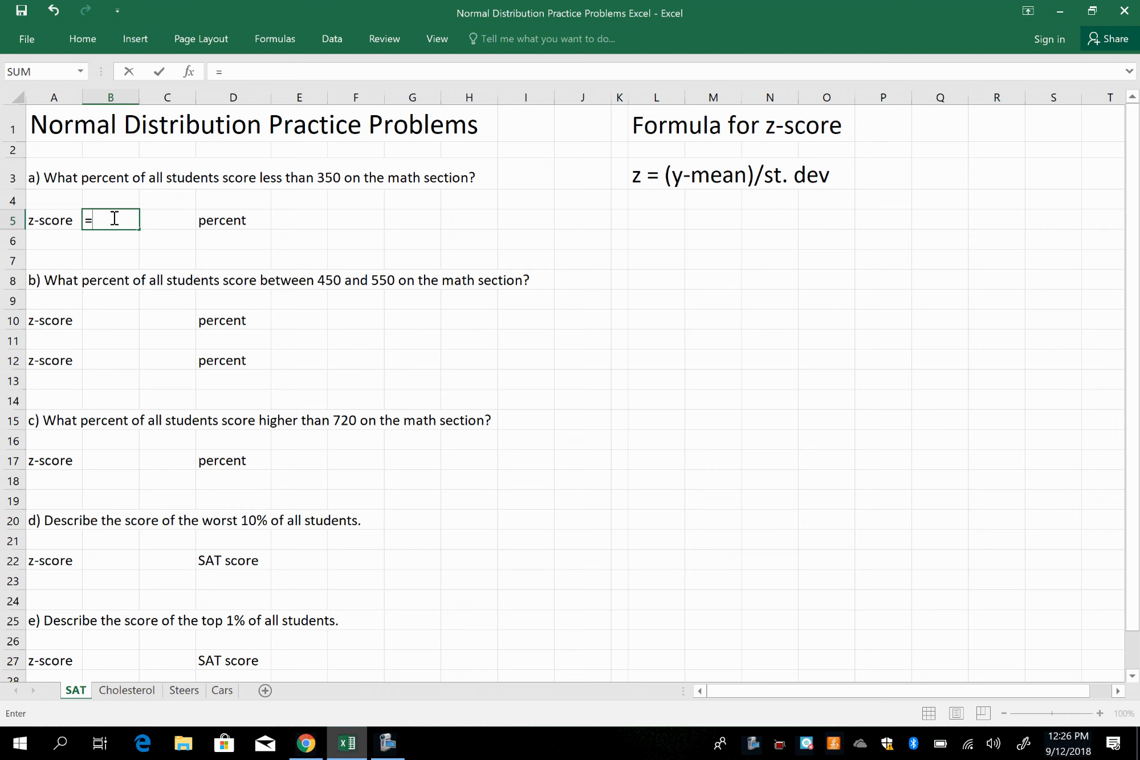
{"action": "type", "text": "(350-500)"}
{"action": "type", "text": "/100"}
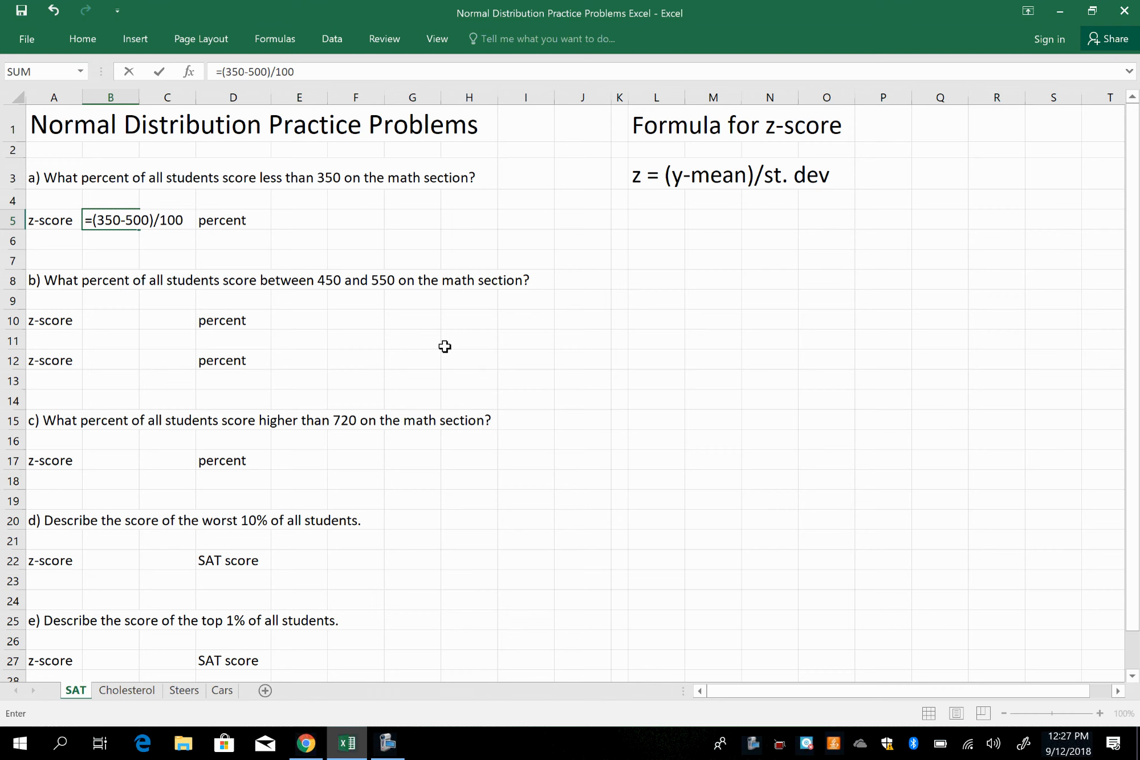
{"action": "key", "text": "ctrl+Return"}
{"action": "key", "text": "Return"}
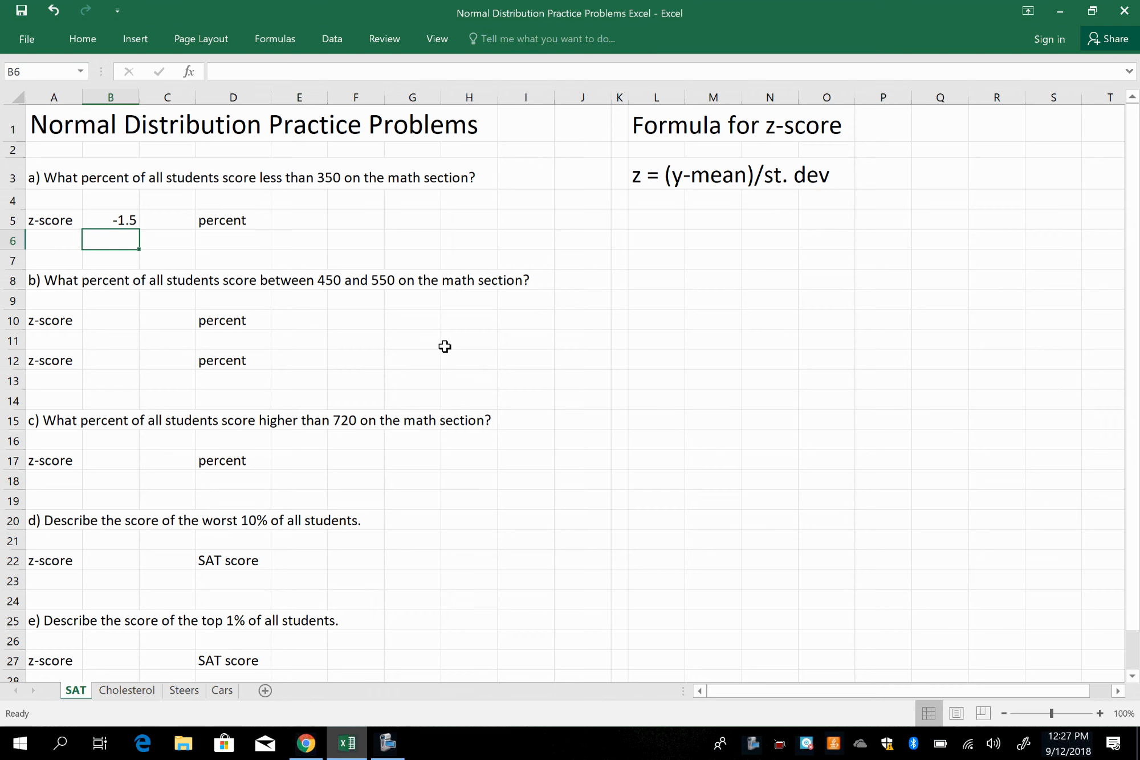
Calculate question a's percent in cell E5 with the formula =NORM.S.DIST(-1.5,TRUE).
{"action": "key", "text": "Up"}
{"action": "key", "text": "Right"}
{"action": "key", "text": "Right"}
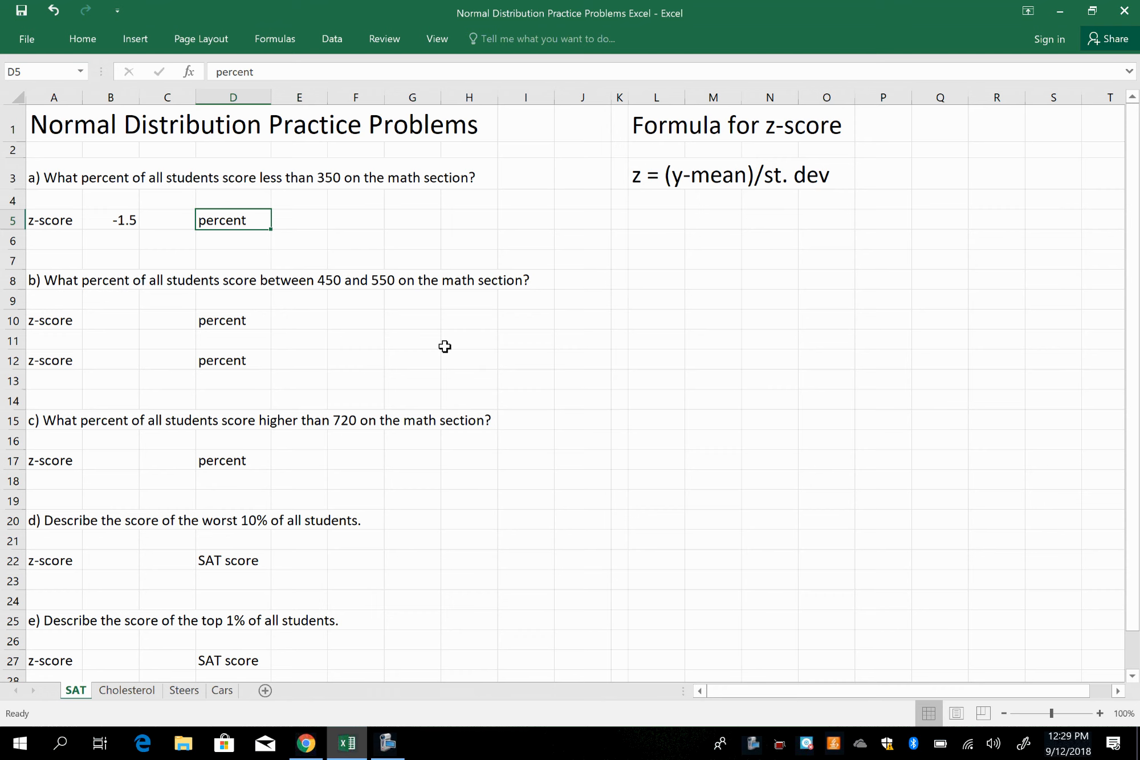
{"action": "key", "text": "Tab"}
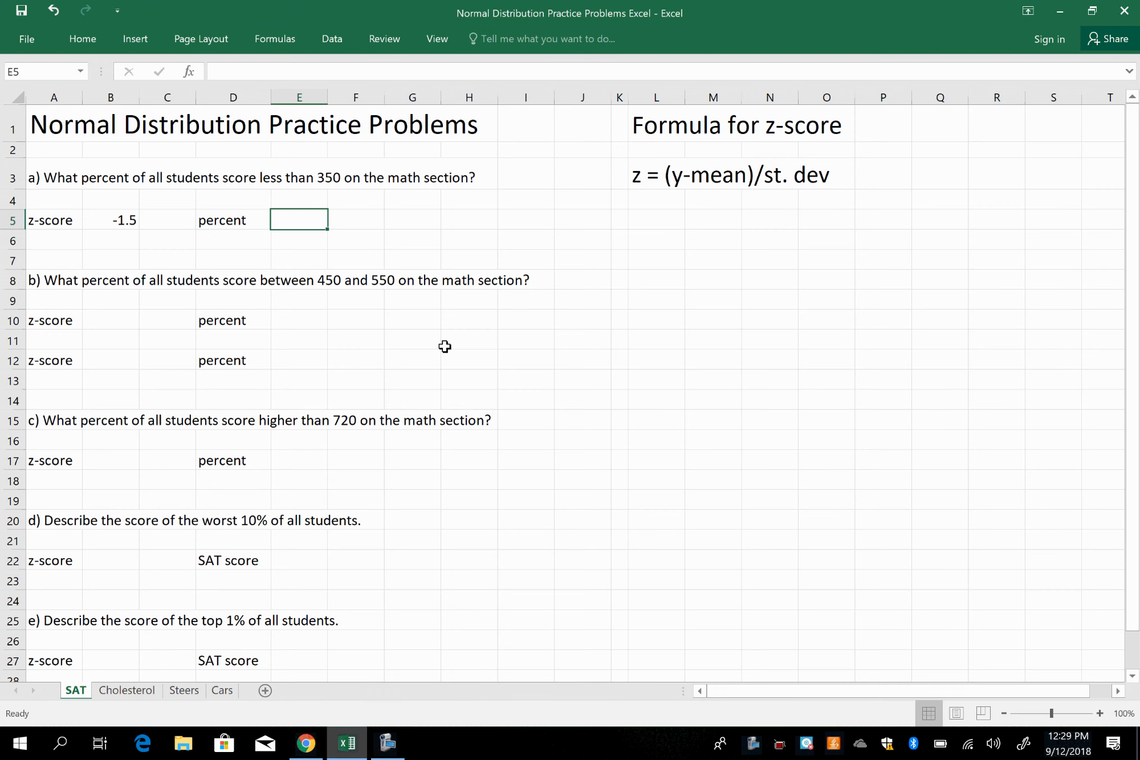
{"action": "type", "text": "="}
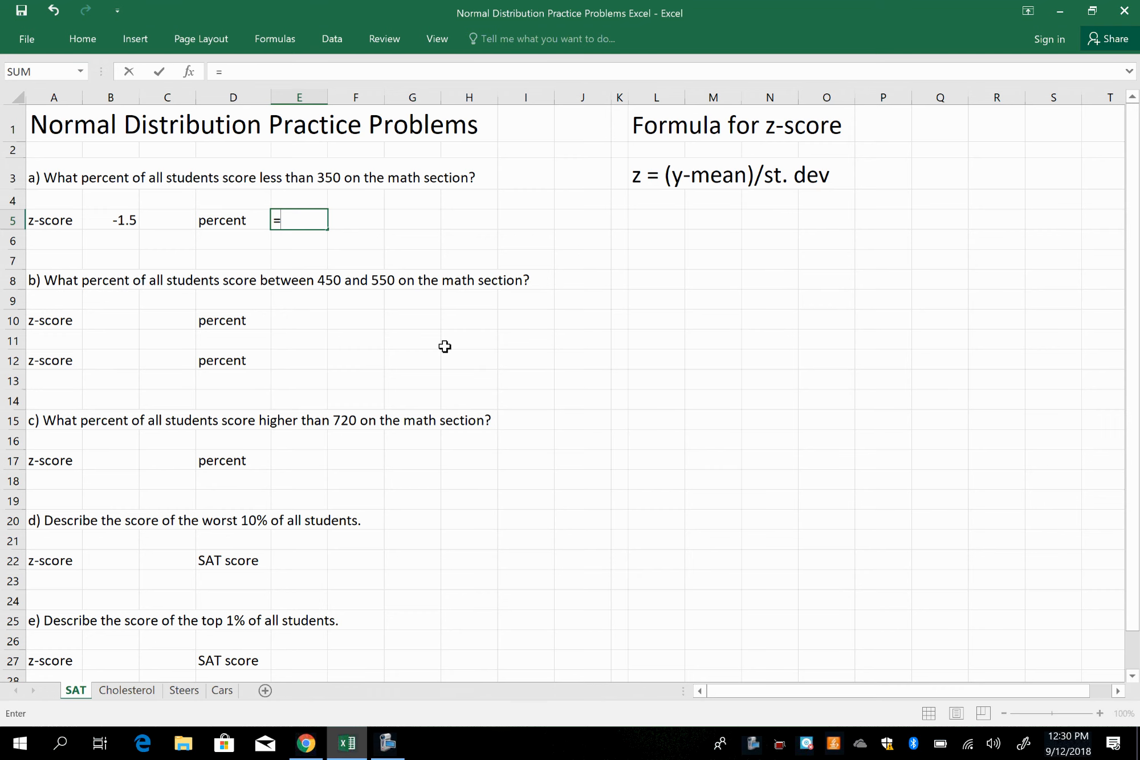
{"action": "type", "text": "NORM"}
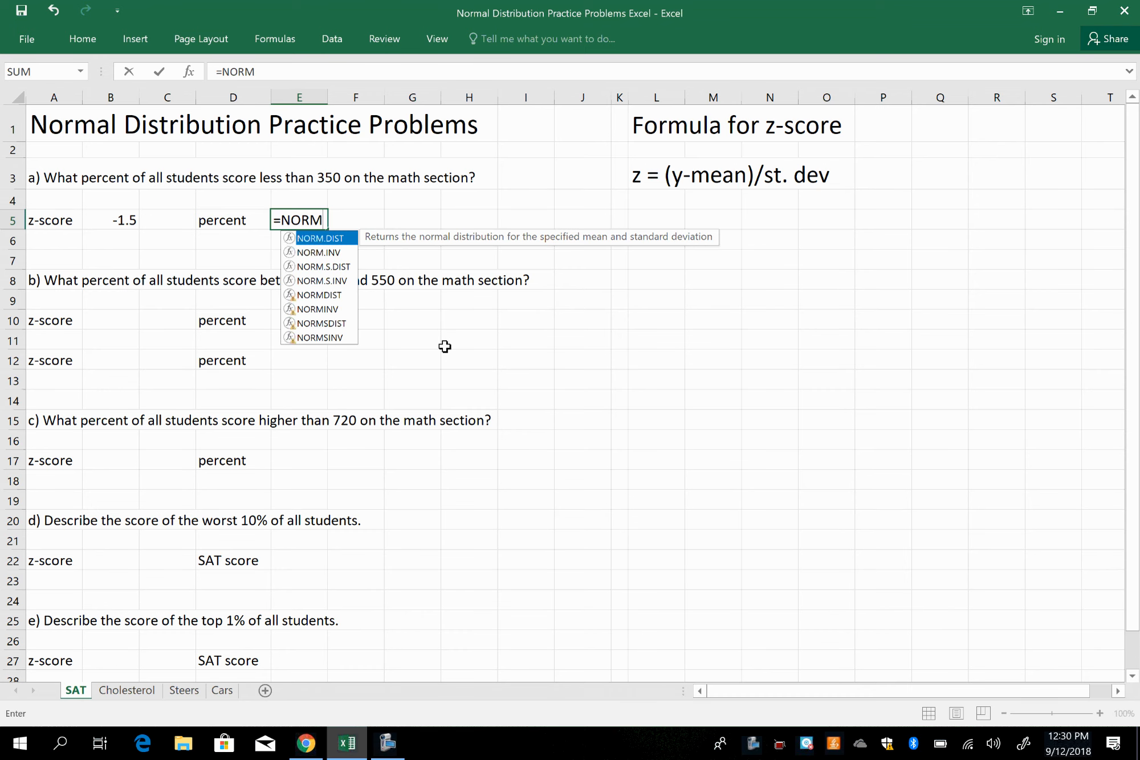
{"action": "type", "text": "."}
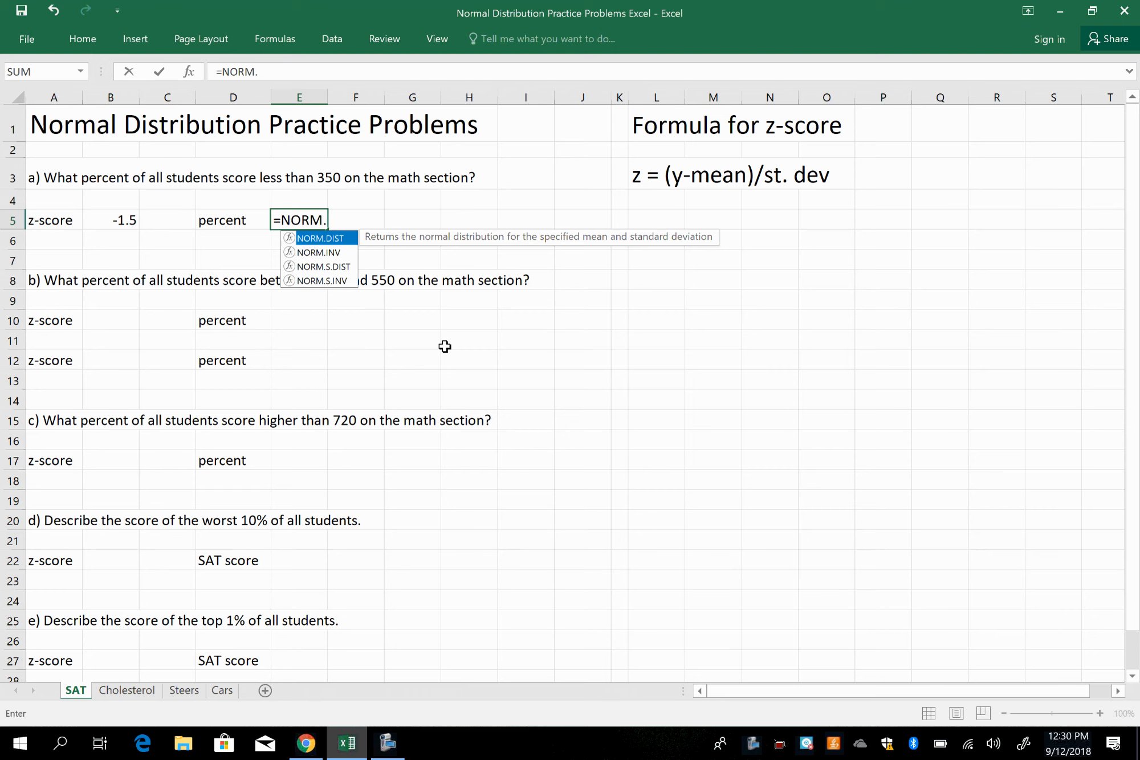
{"action": "type", "text": "S"}
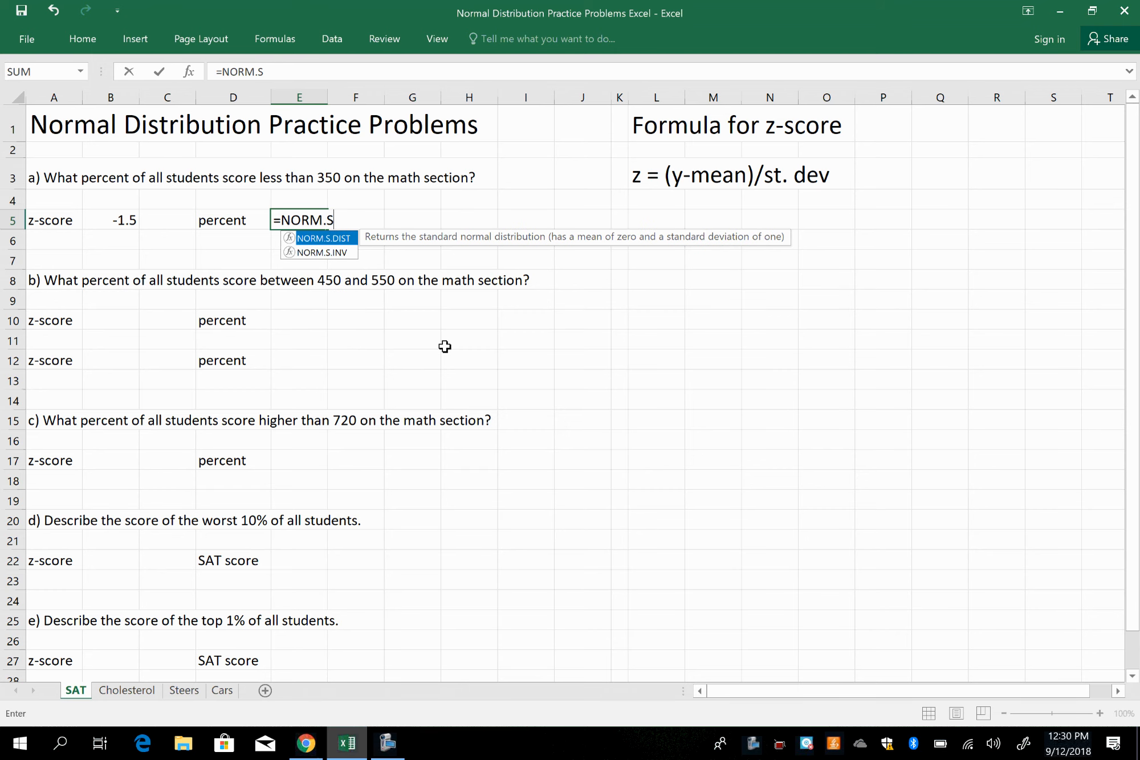
{"action": "type", "text": ".DIST"}
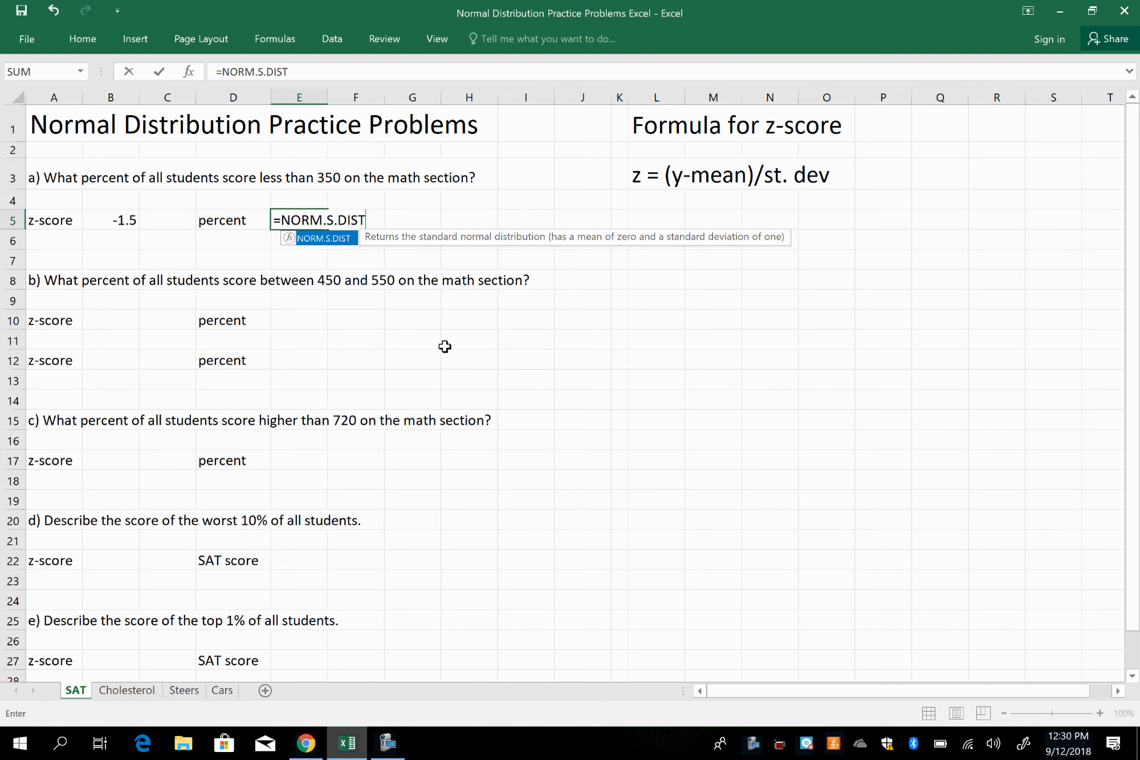
{"action": "type", "text": "("}
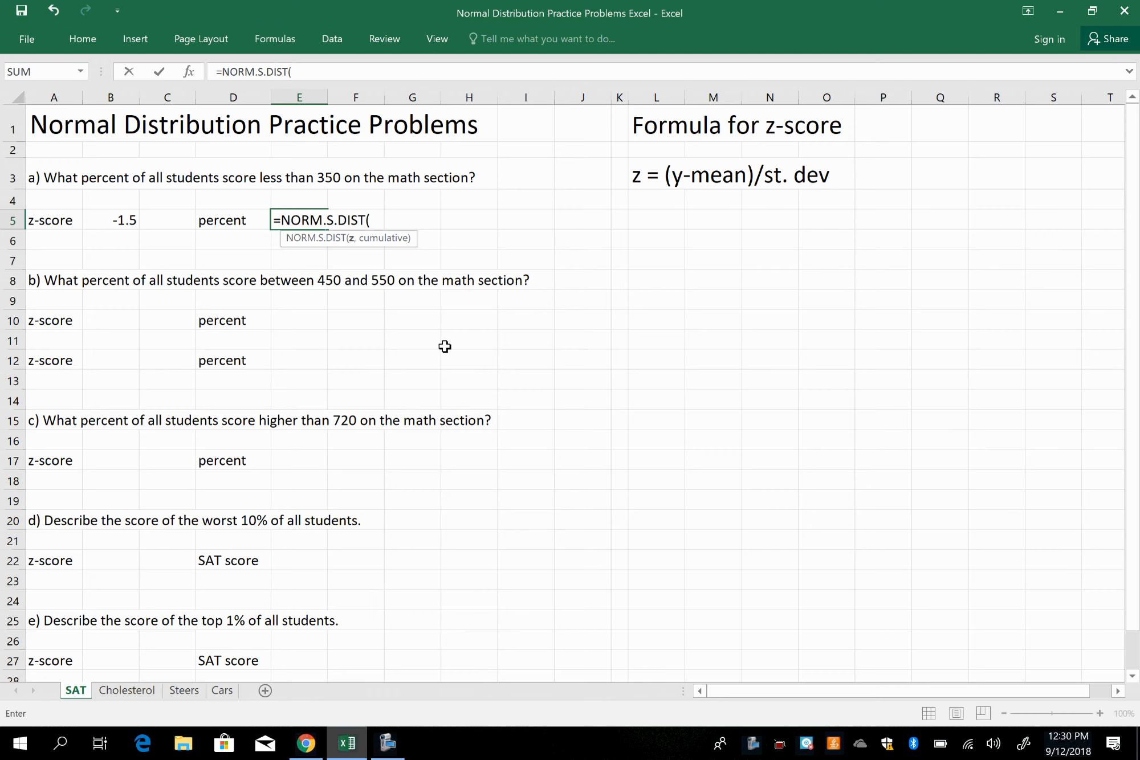
{"action": "type", "text": "-1.5,"}
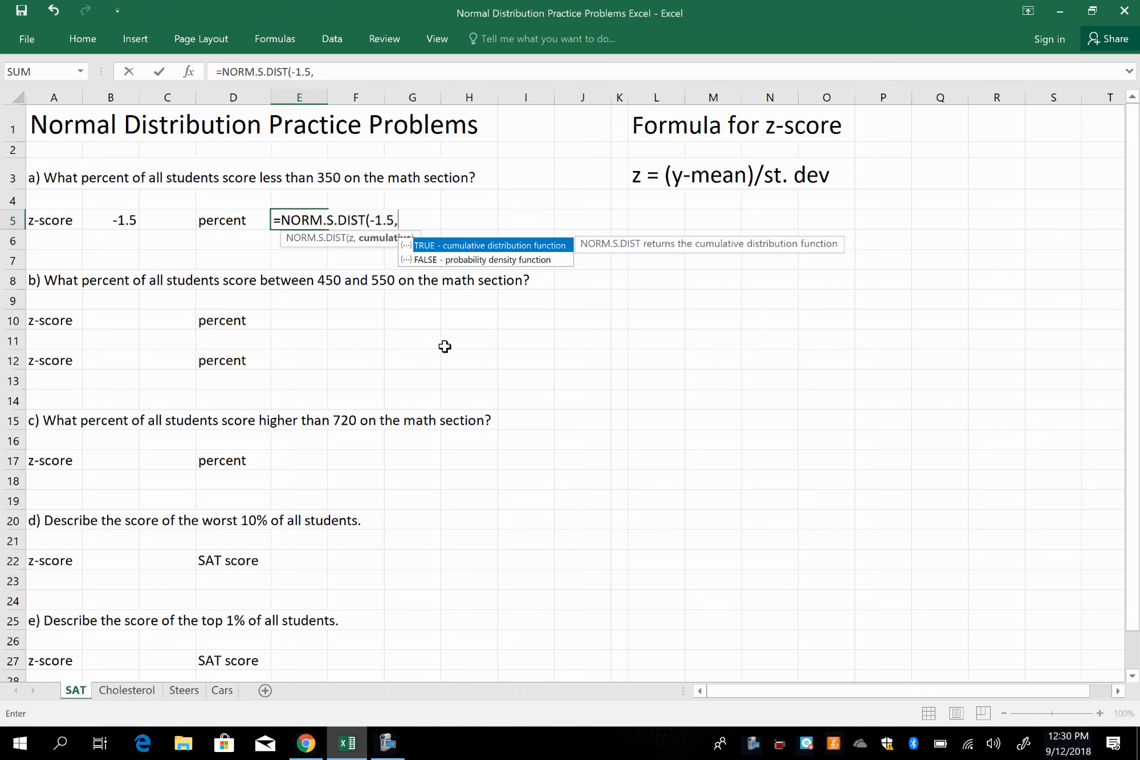
{"action": "type", "text": "TRUE)"}
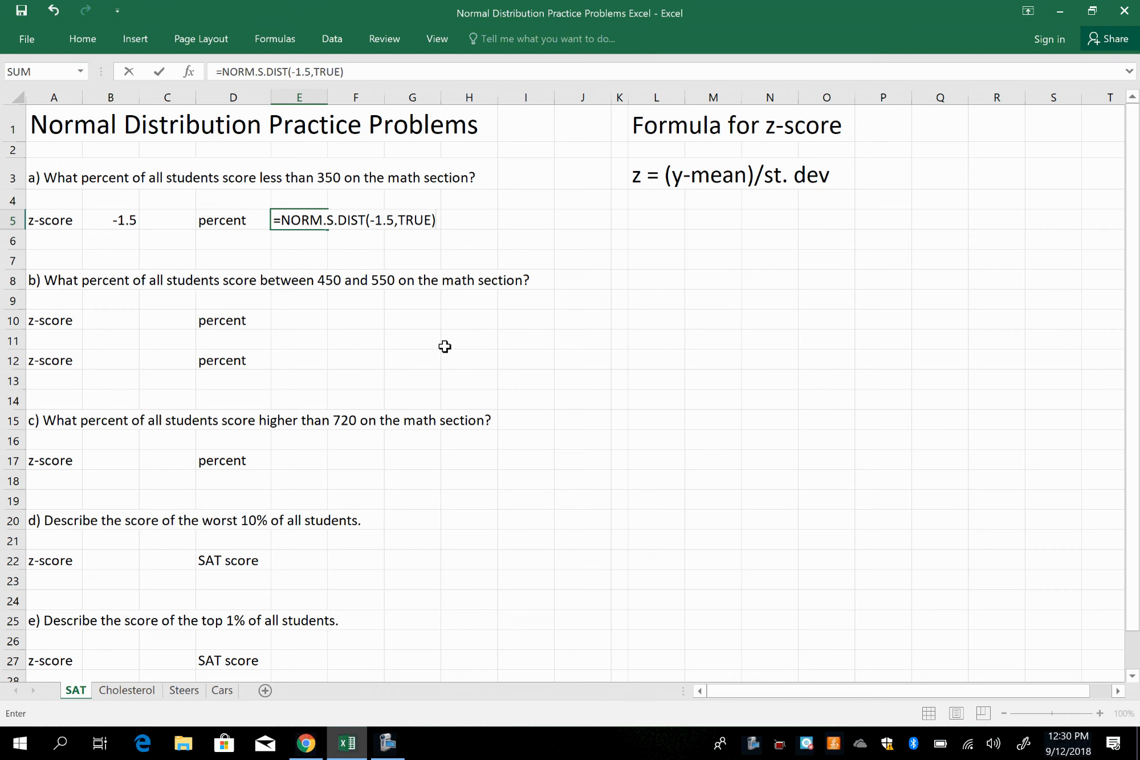
{"action": "key", "text": "Return"}
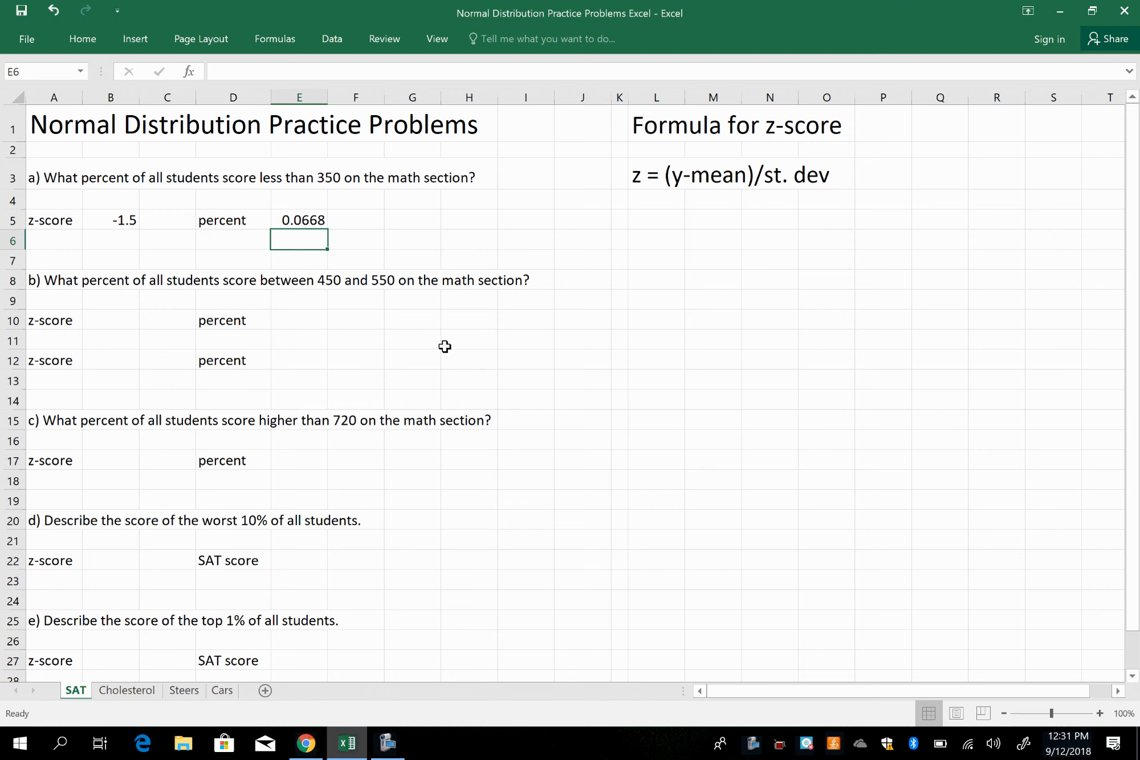
Calculate question b's first z-score in cell B10 with the formula =(450-500)/100.
{"action": "key", "text": "Up"}
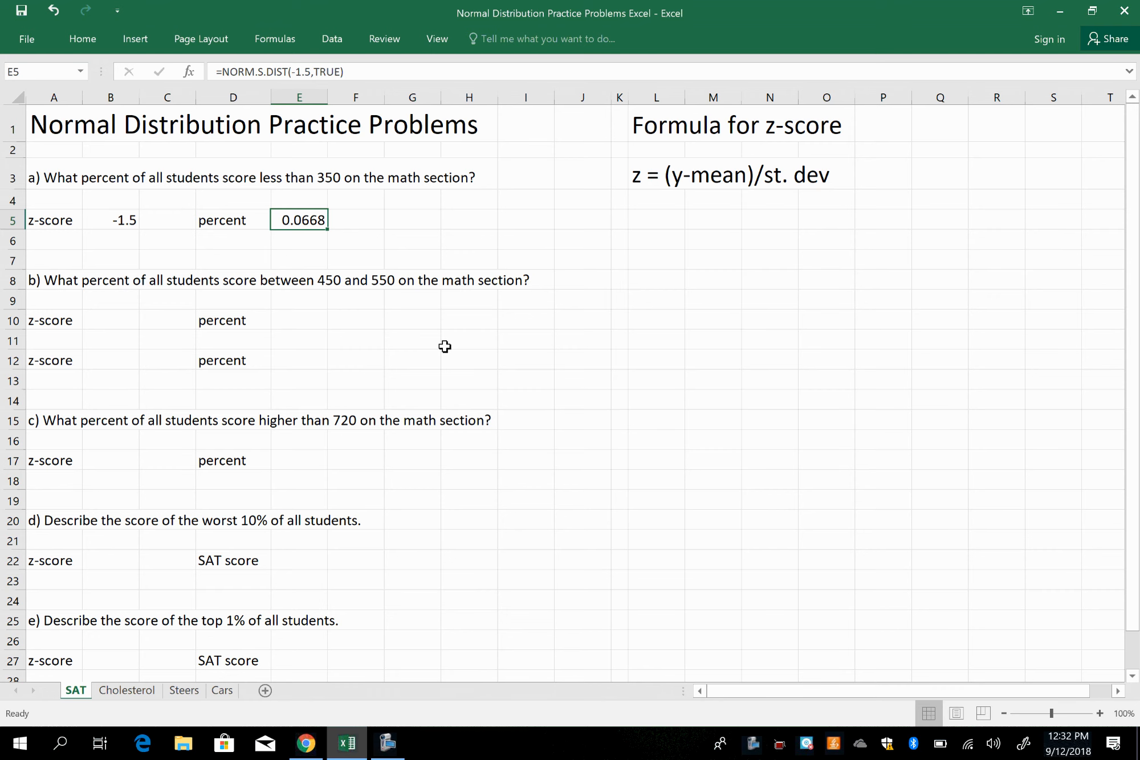
{"action": "key", "text": "Down"}
{"action": "key", "text": "Down"}
{"action": "key", "text": "Down"}
{"action": "key", "text": "Down"}
{"action": "key", "text": "Down"}
{"action": "key", "text": "Down"}
{"action": "key", "text": "Left"}
{"action": "key", "text": "Left"}
{"action": "key", "text": "Left"}
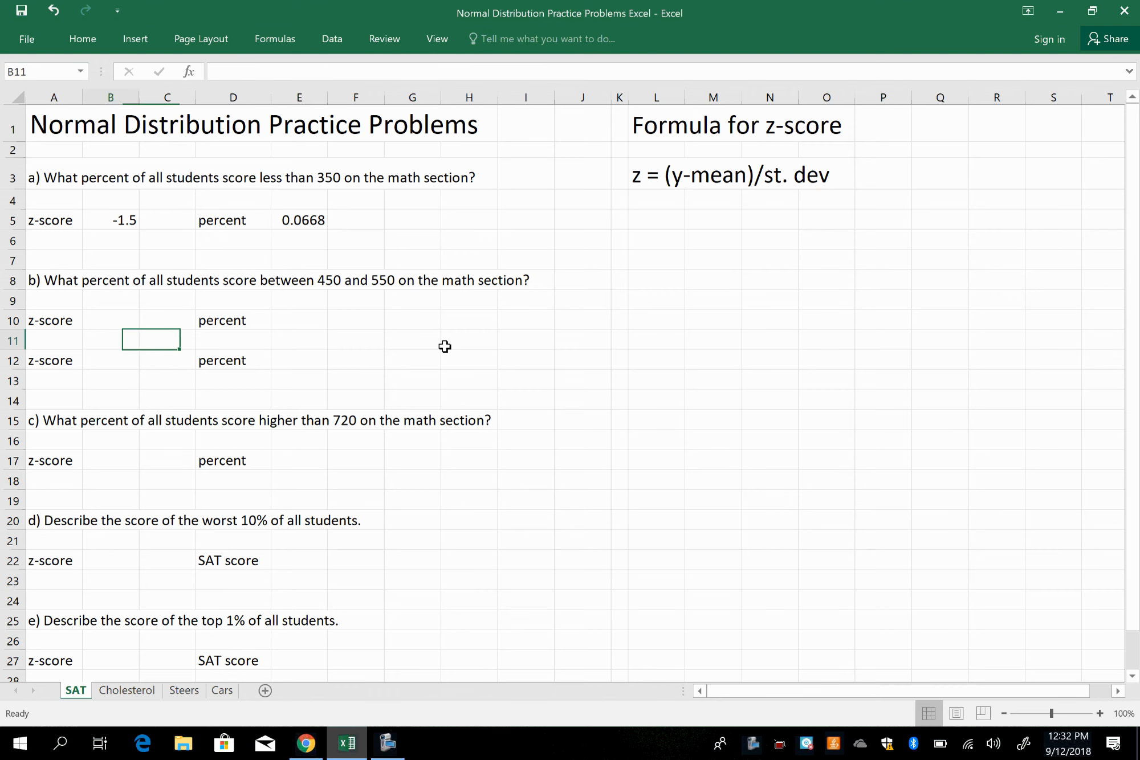
{"action": "key", "text": "Up"}
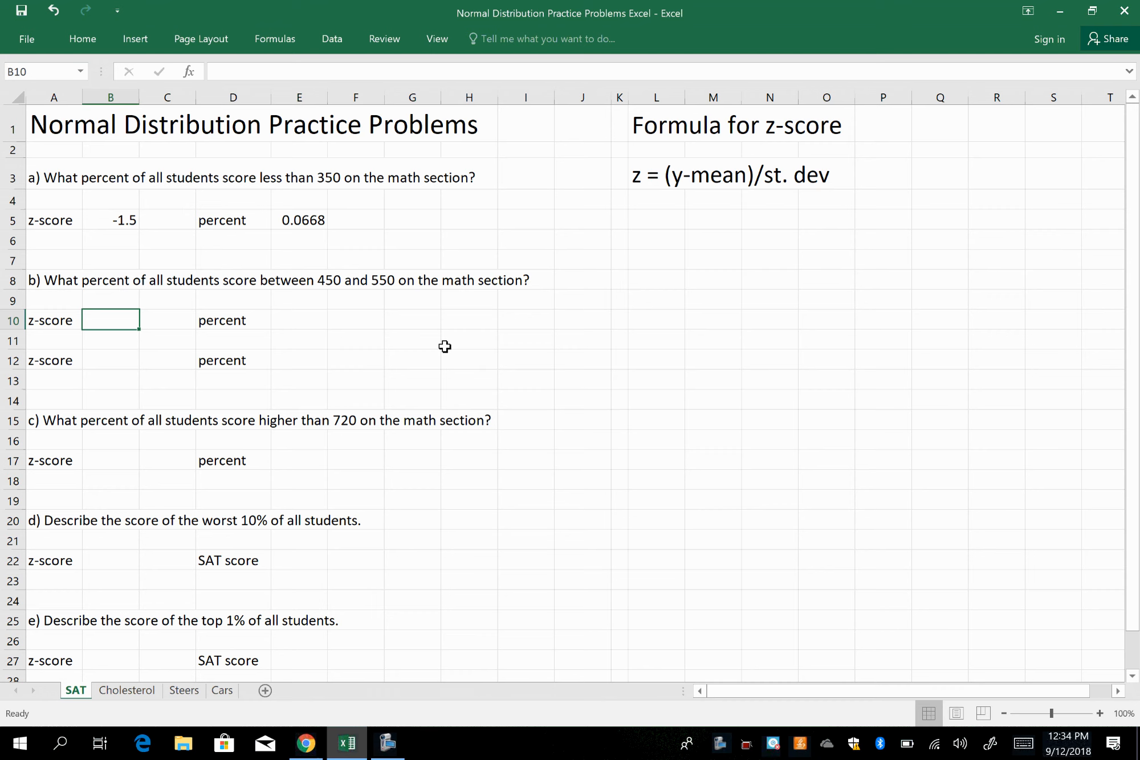
{"action": "type", "text": "="}
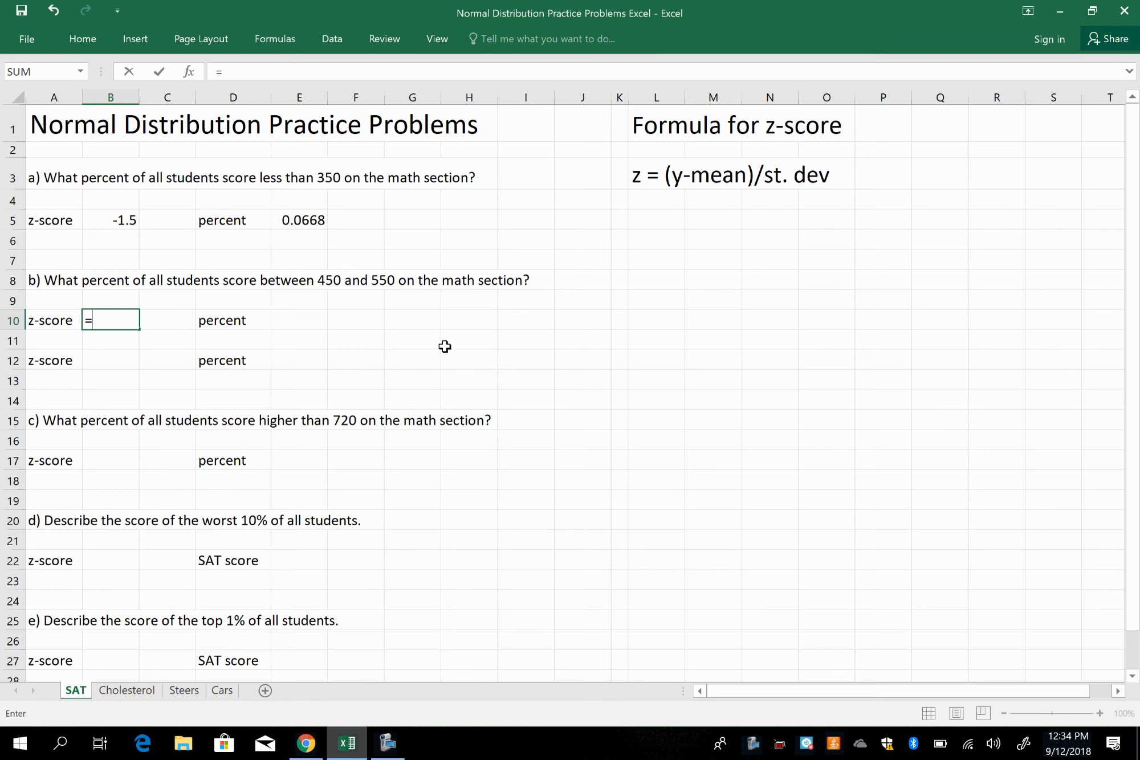
{"action": "type", "text": "(450-500"}
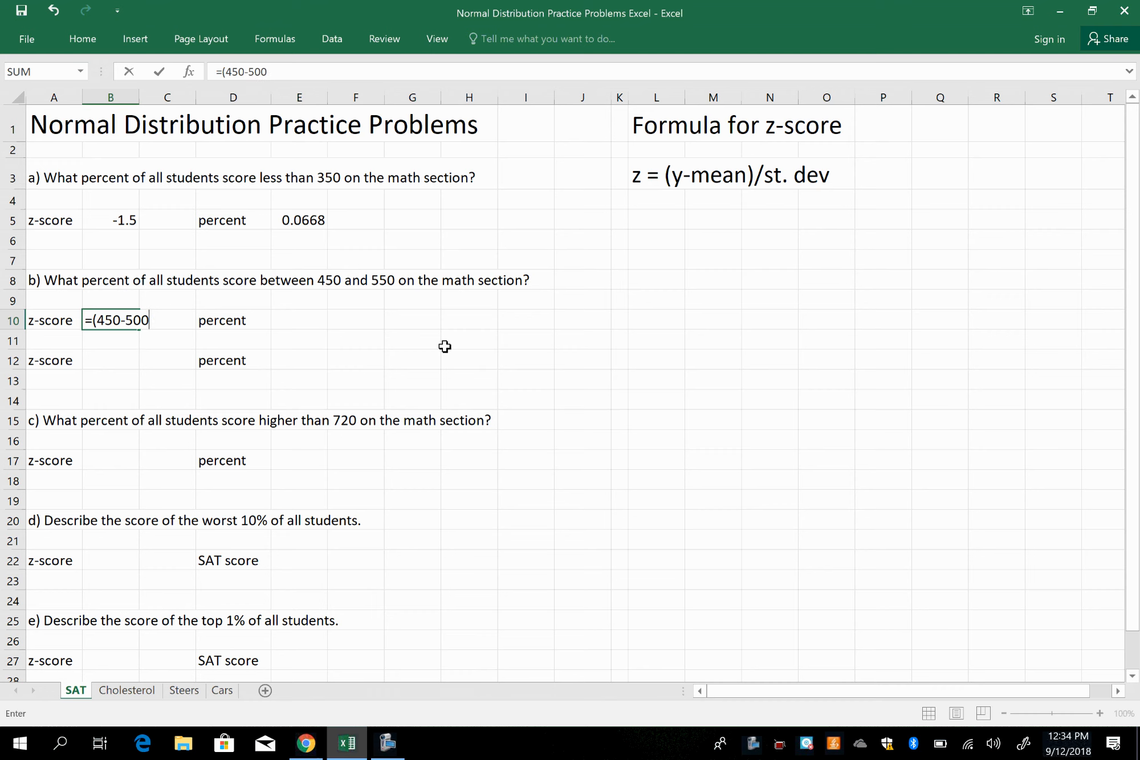
{"action": "type", "text": ")/100"}
{"action": "key", "text": "Return"}
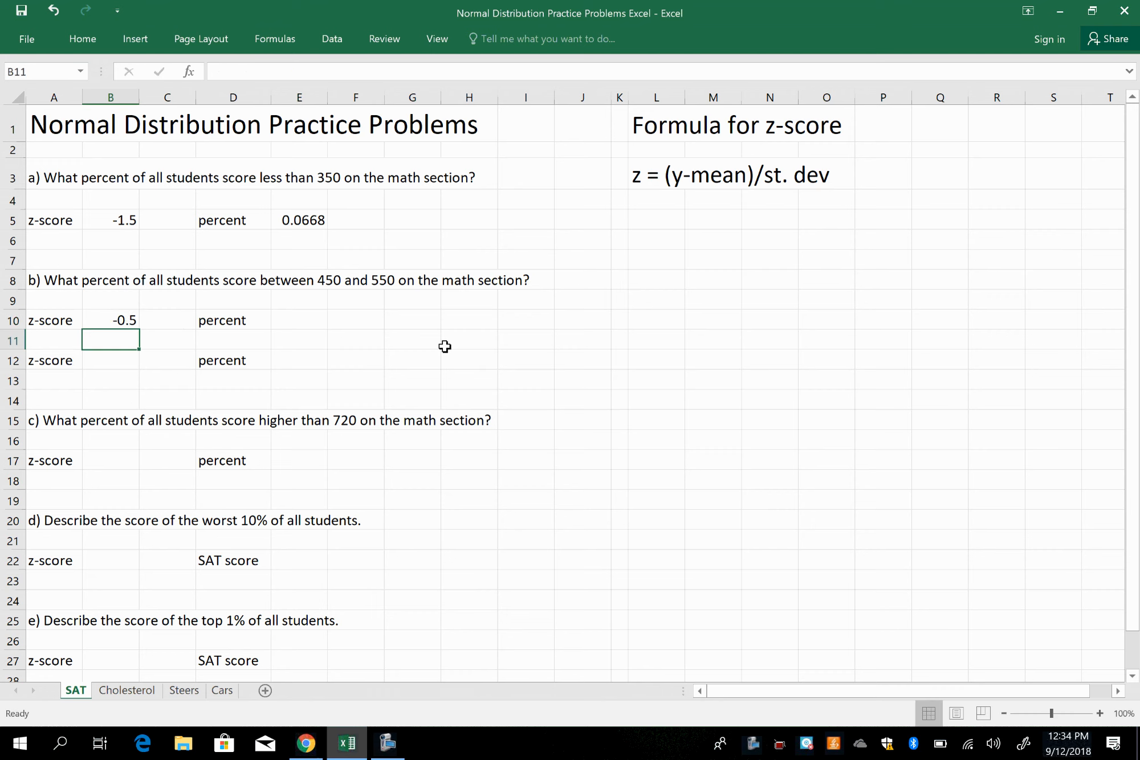
Calculate question b's second z-score in cell B12 with the formula =(550-500)/100.
{"action": "key", "text": "Down"}
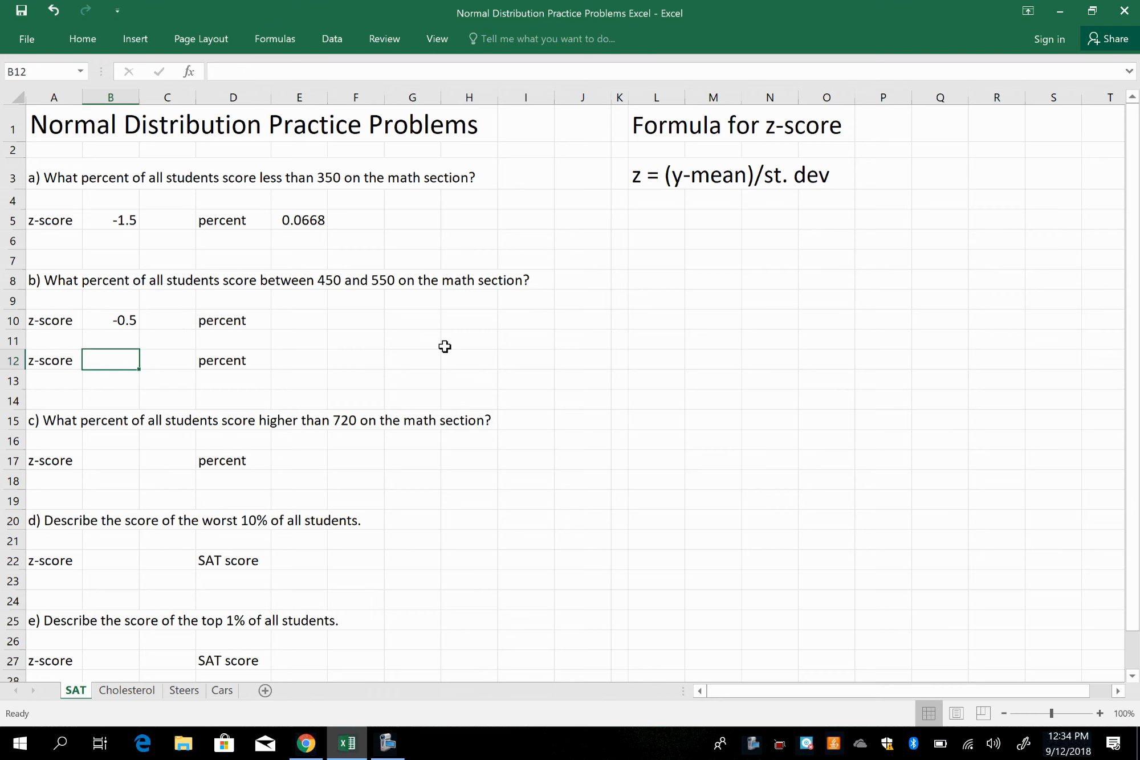
{"action": "type", "text": "="}
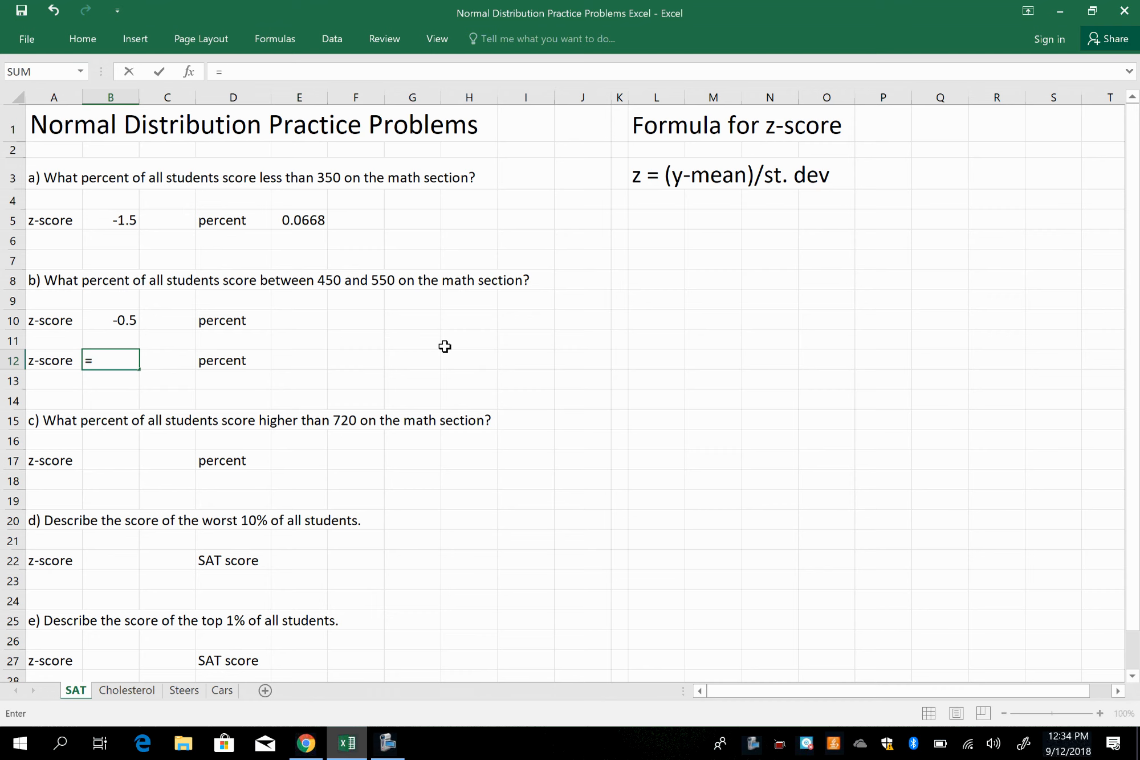
{"action": "type", "text": "(550-500"}
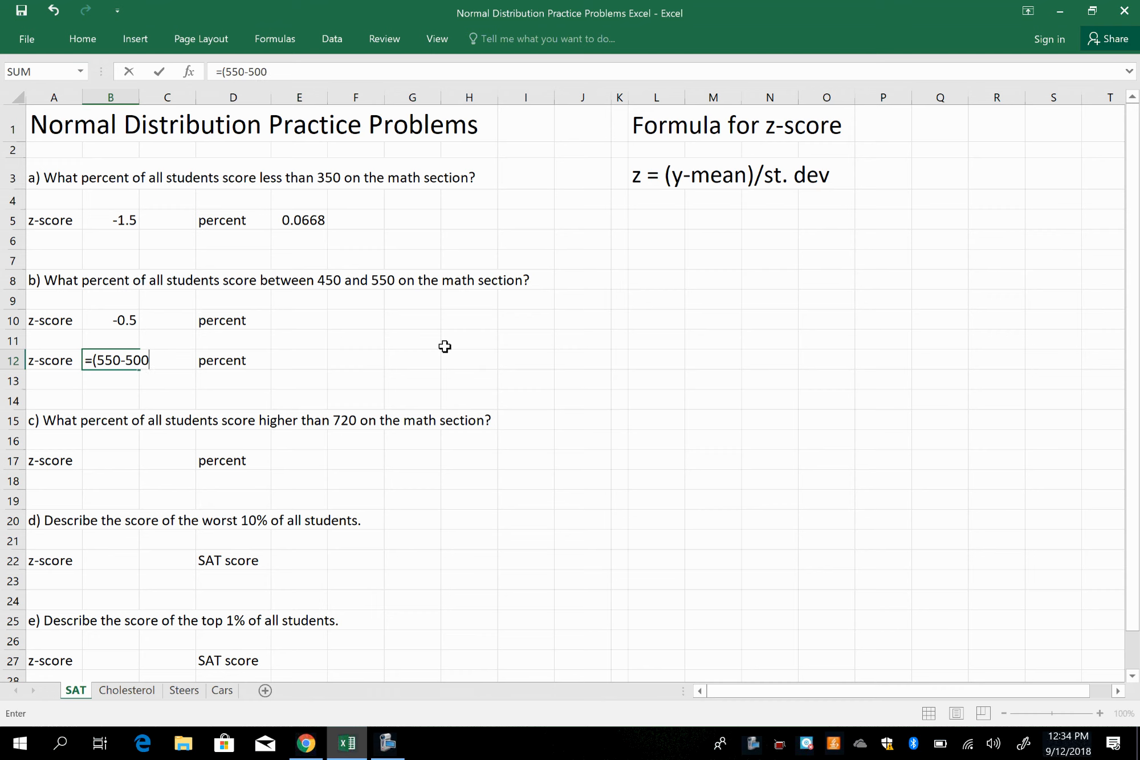
{"action": "type", "text": ")/100"}
{"action": "key", "text": "Return"}
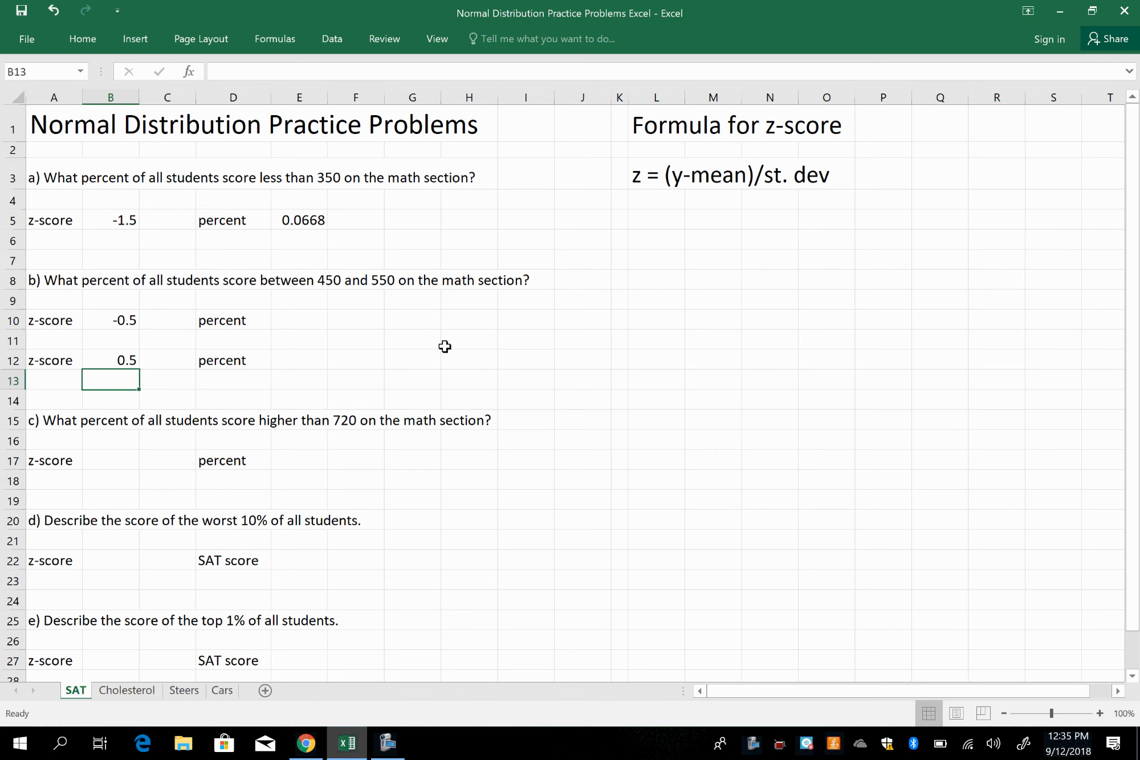
Calculate question b's first percent in cell E10 with the formula =NORM.S.DIST(-0.5,TRUE).
{"action": "key", "text": "Up"}
{"action": "key", "text": "Up"}
{"action": "key", "text": "Up"}
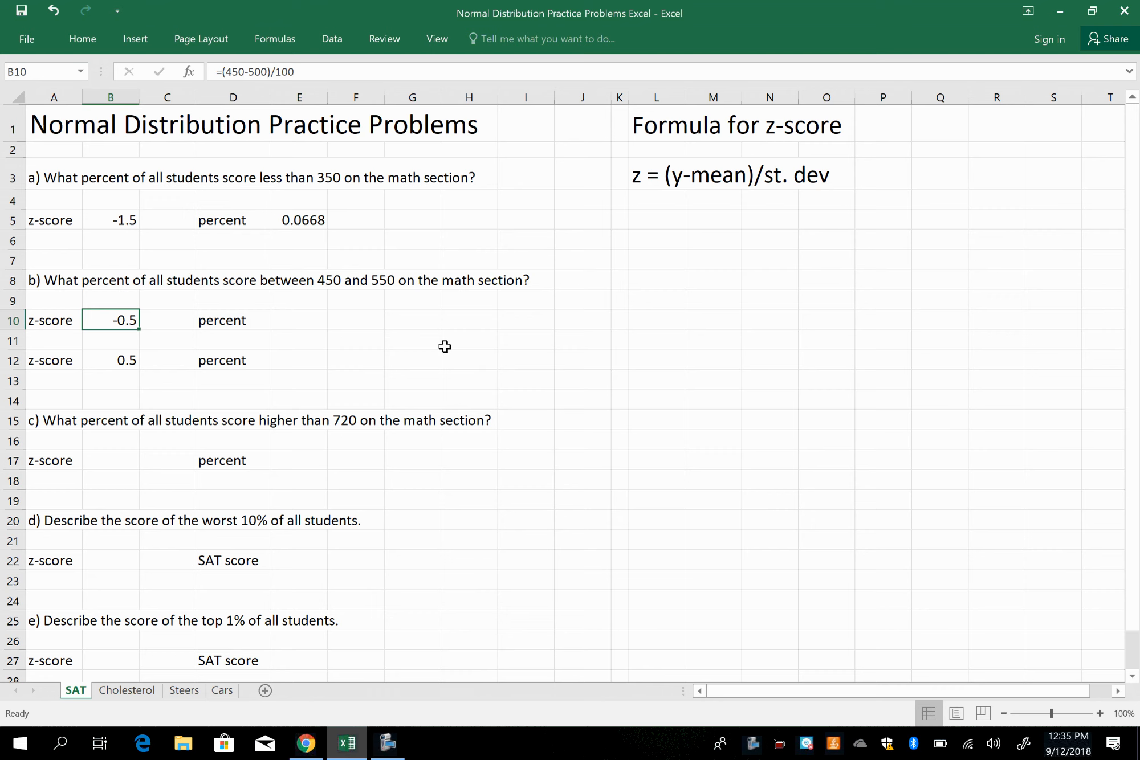
{"action": "key", "text": "Right"}
{"action": "key", "text": "Right"}
{"action": "key", "text": "Right"}
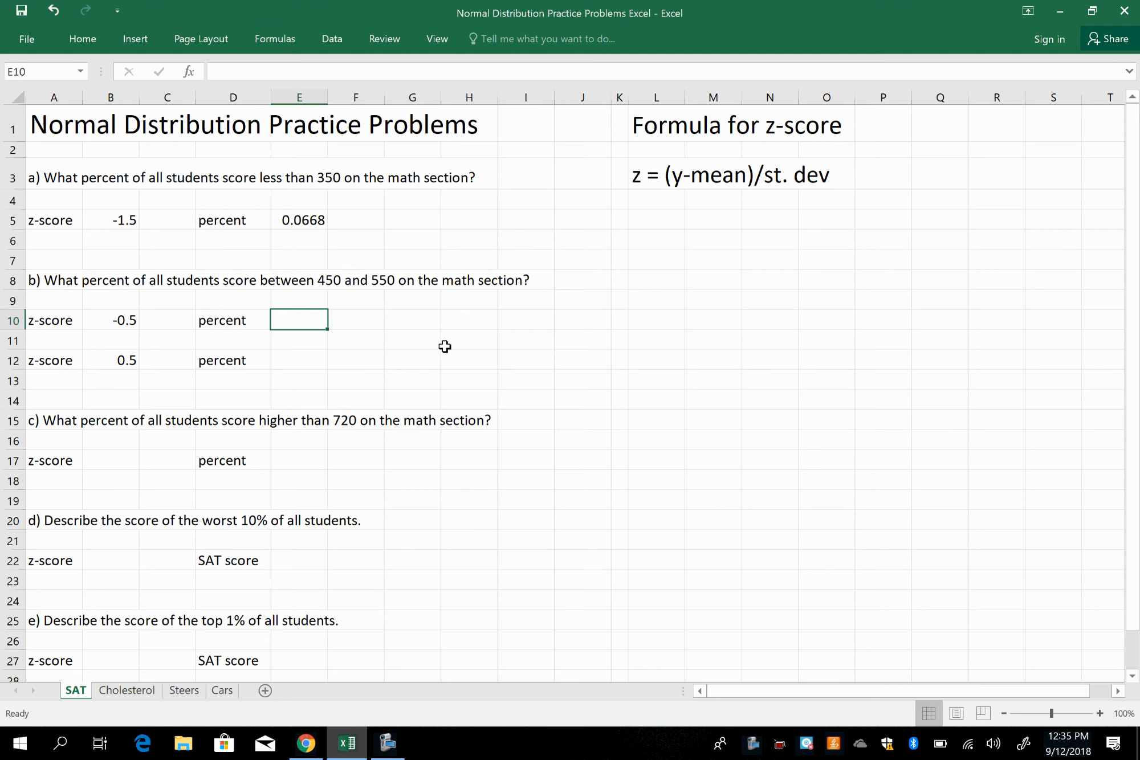
{"action": "key", "text": "Left"}
{"action": "key", "text": "Right"}
{"action": "key", "text": "Left"}
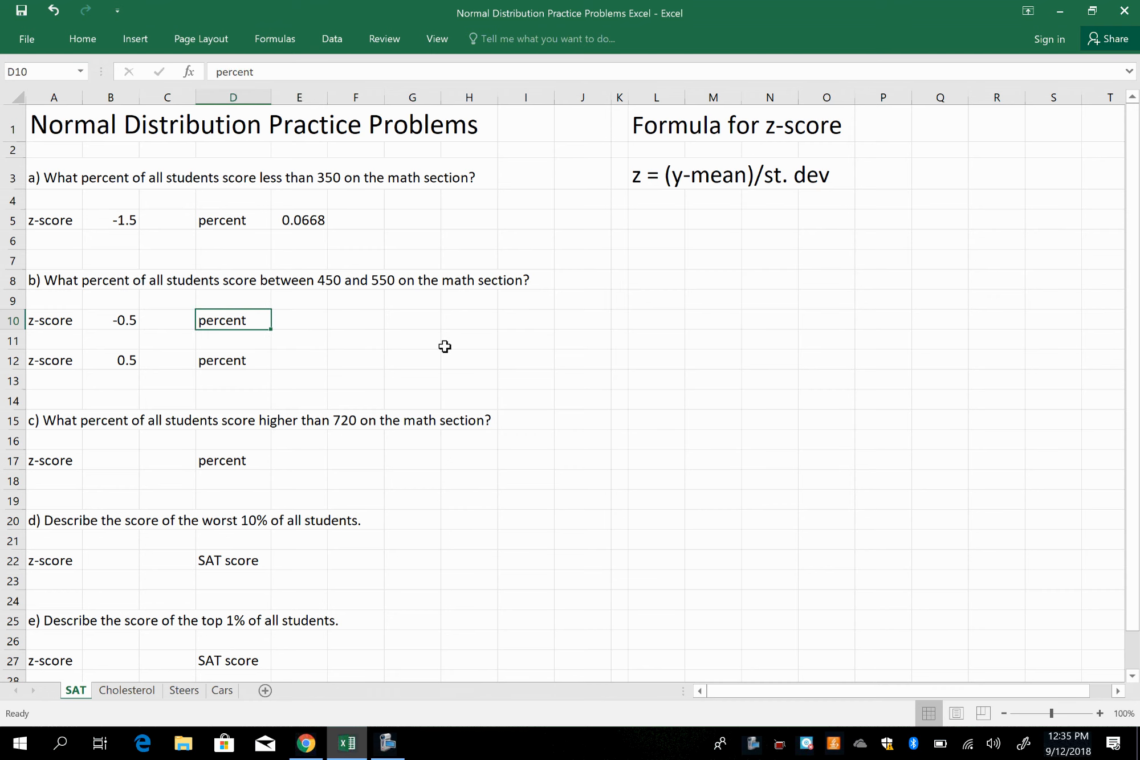
{"action": "key", "text": "Right"}
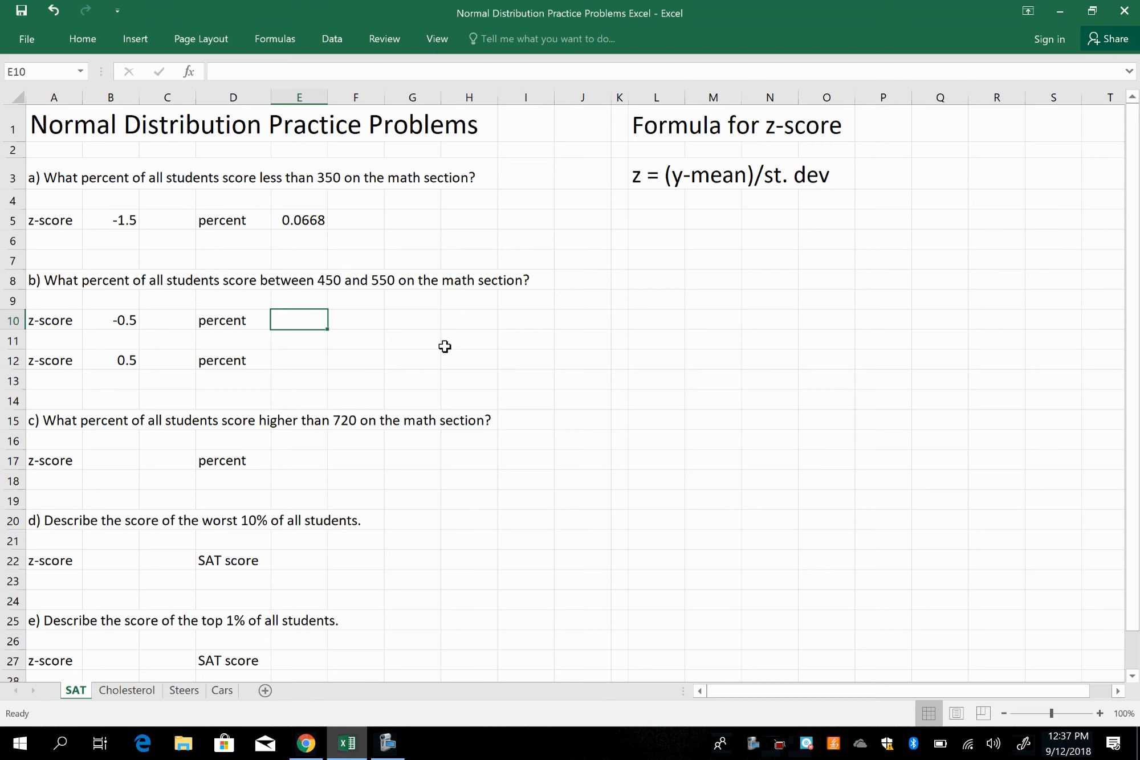
{"action": "type", "text": "="}
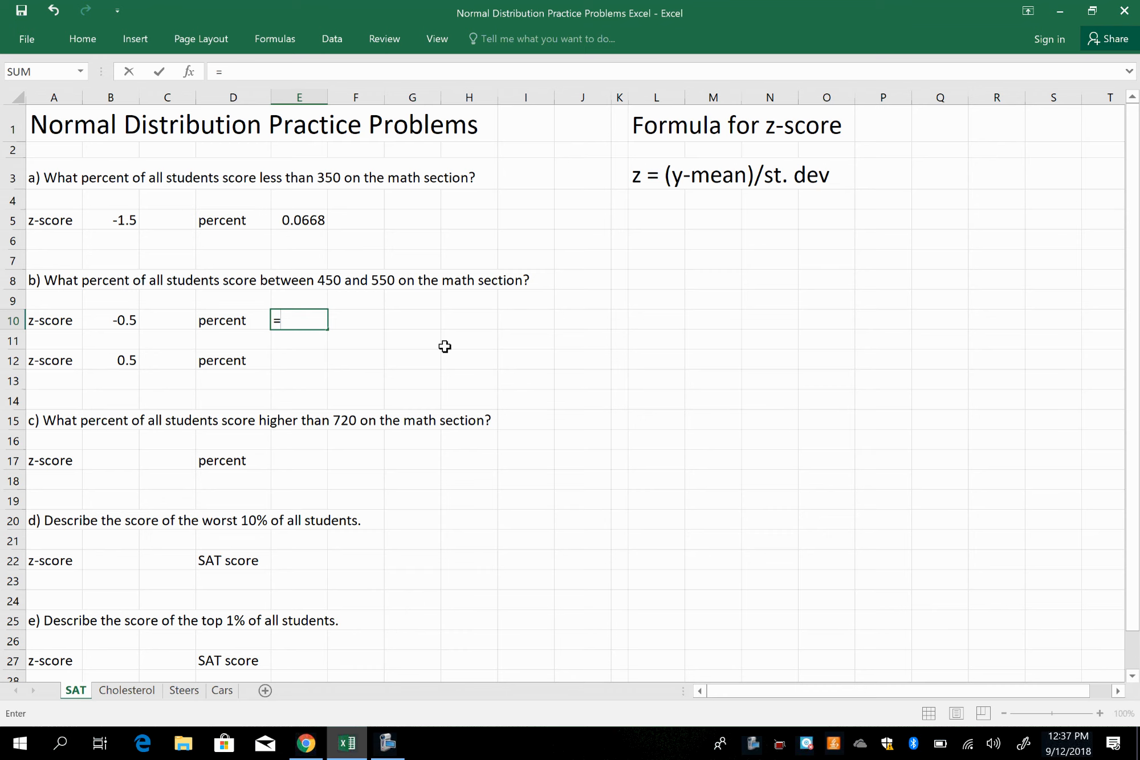
{"action": "type", "text": "NOR"}
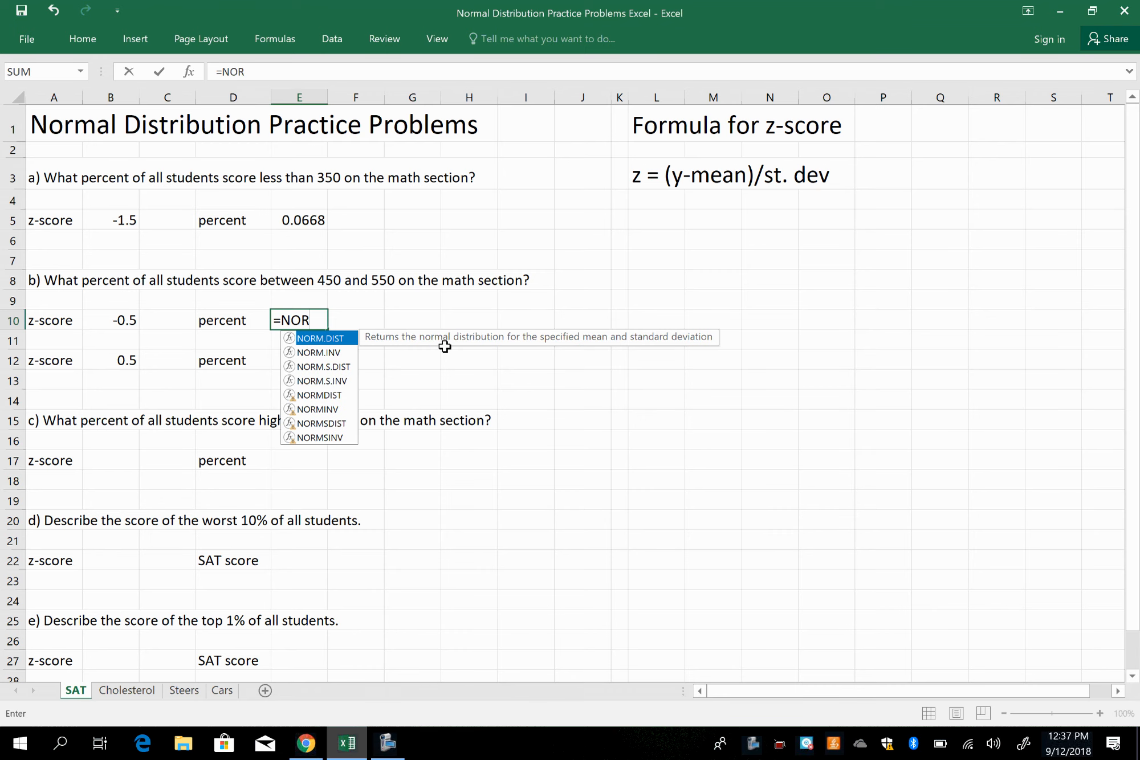
{"action": "type", "text": "M."}
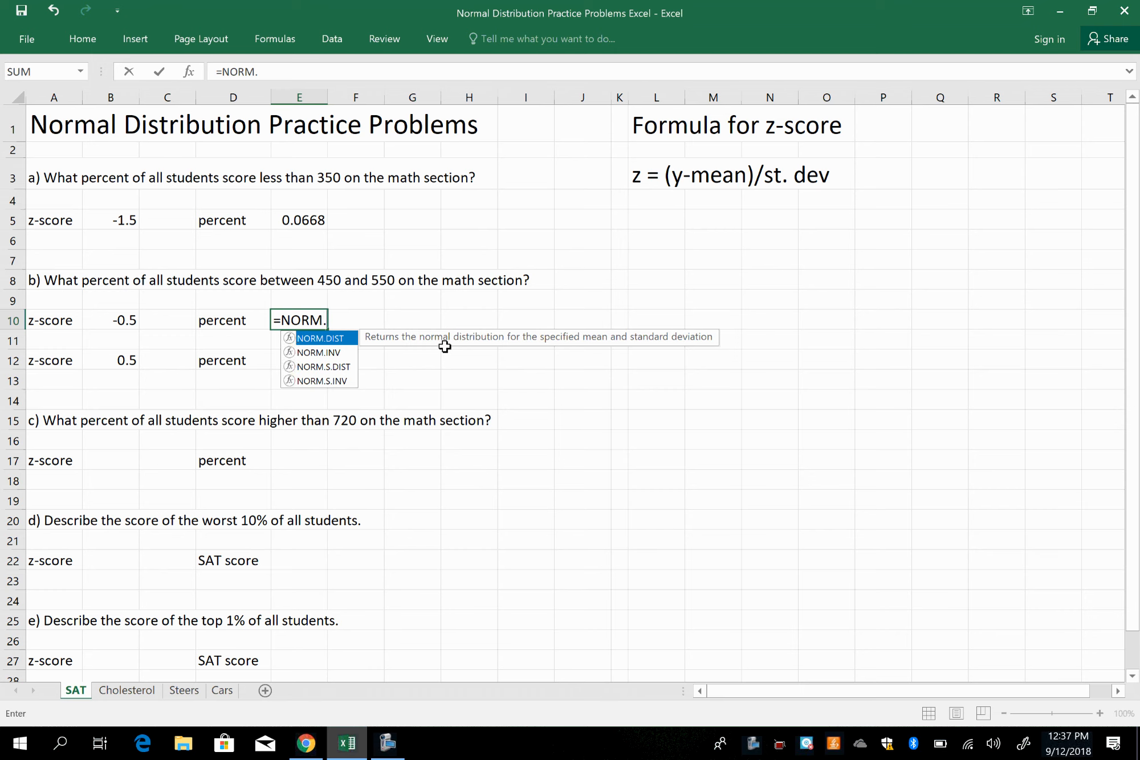
{"action": "type", "text": "S"}
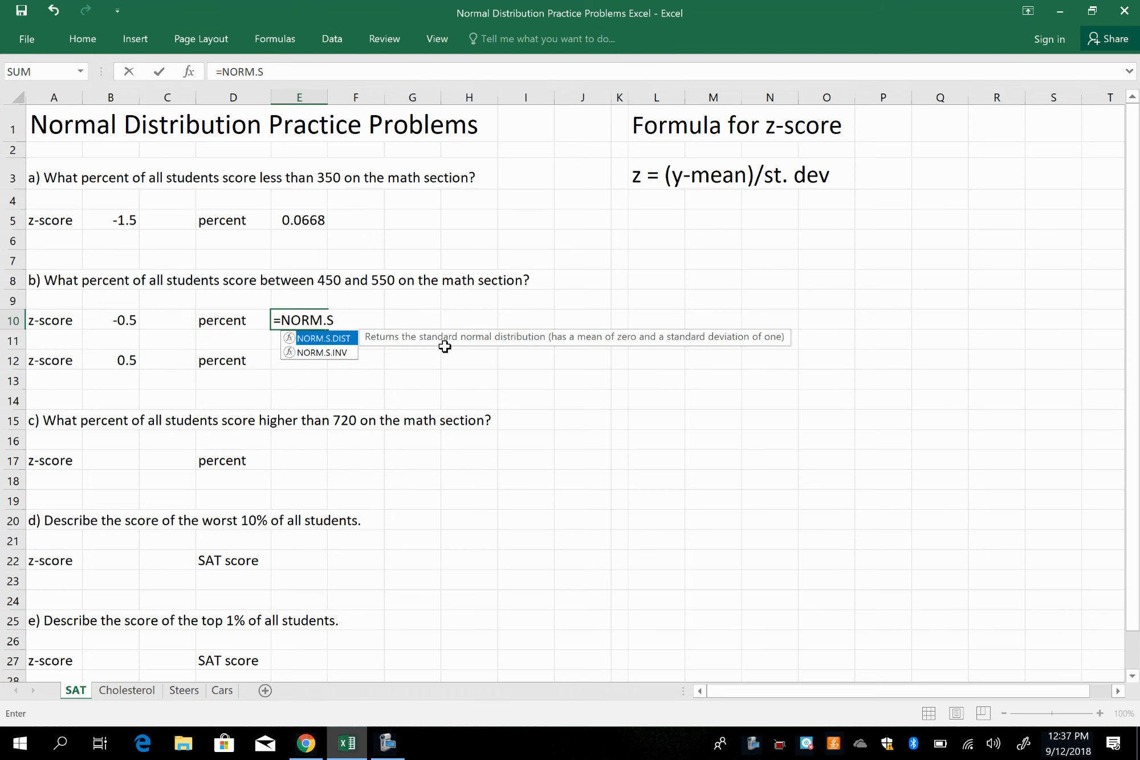
{"action": "type", "text": ".DIST"}
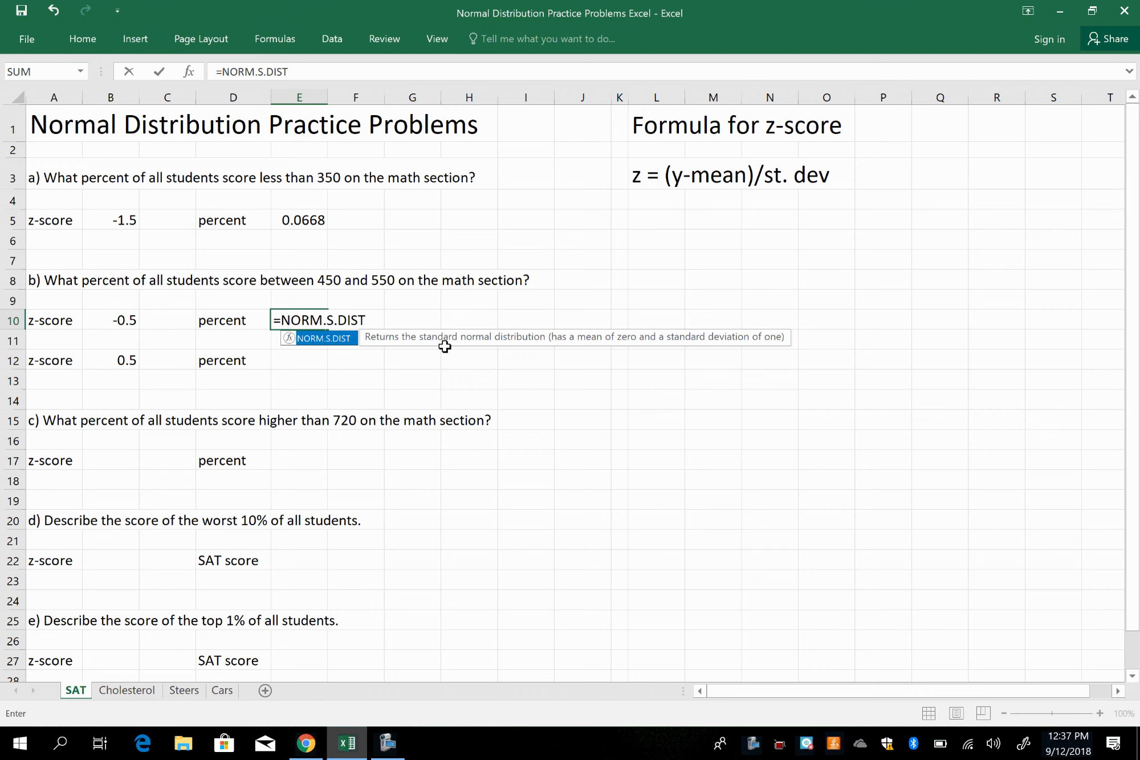
{"action": "type", "text": "("}
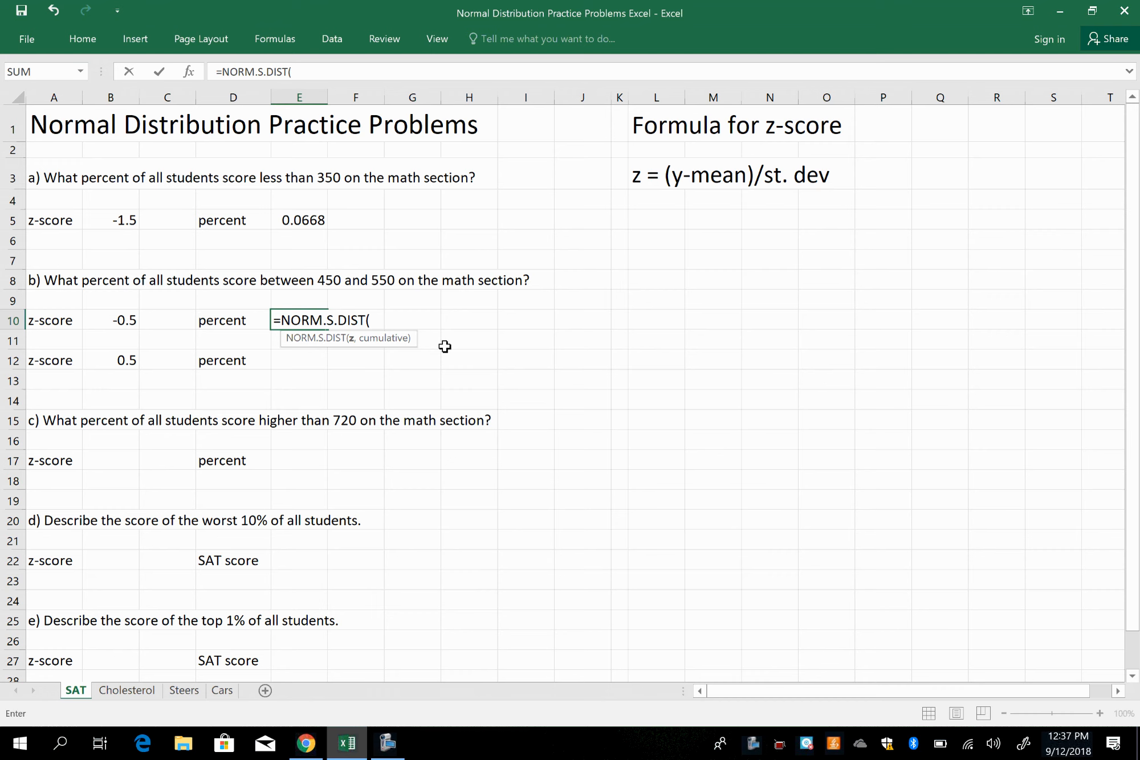
{"action": "type", "text": "-0.5"}
{"action": "type", "text": ","}
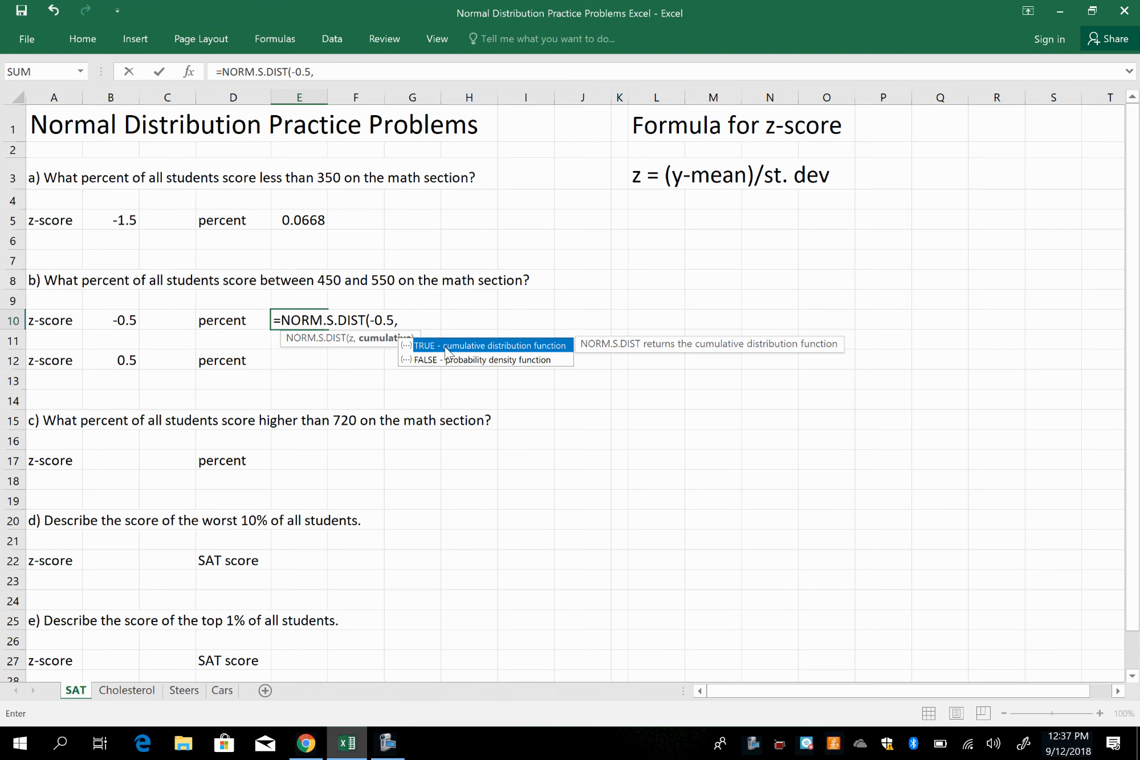
{"action": "type", "text": "TRUE)"}
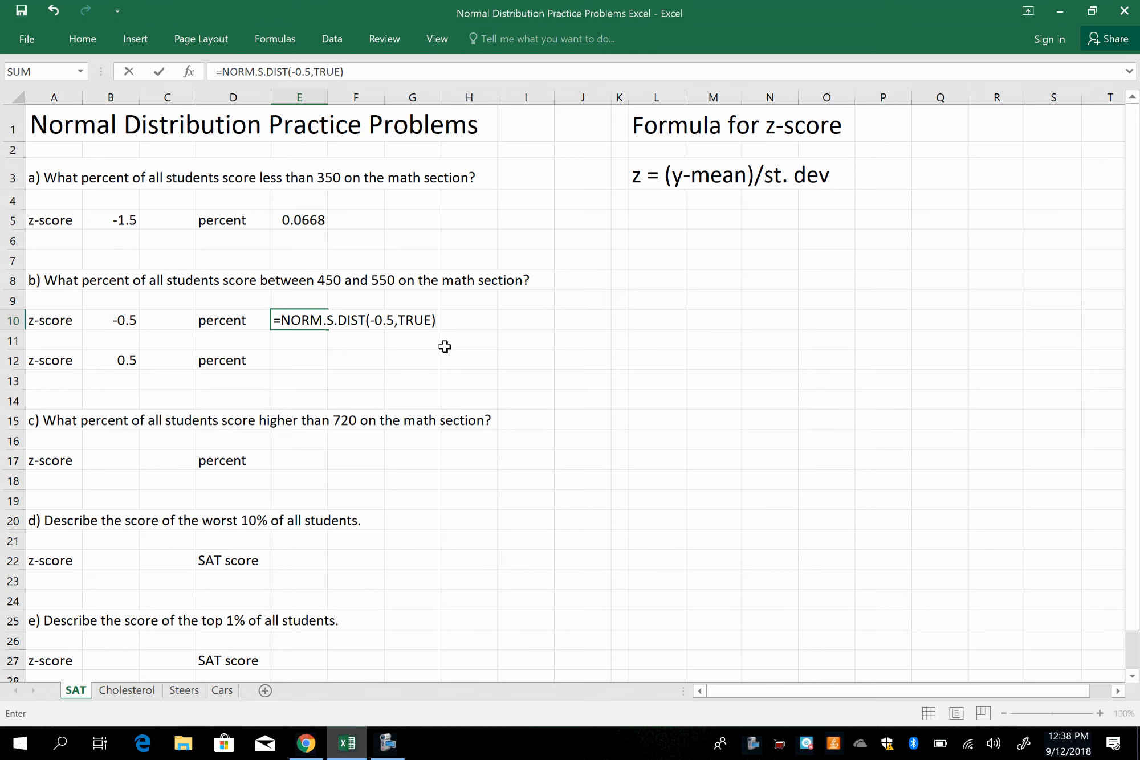
{"action": "key", "text": "Return"}
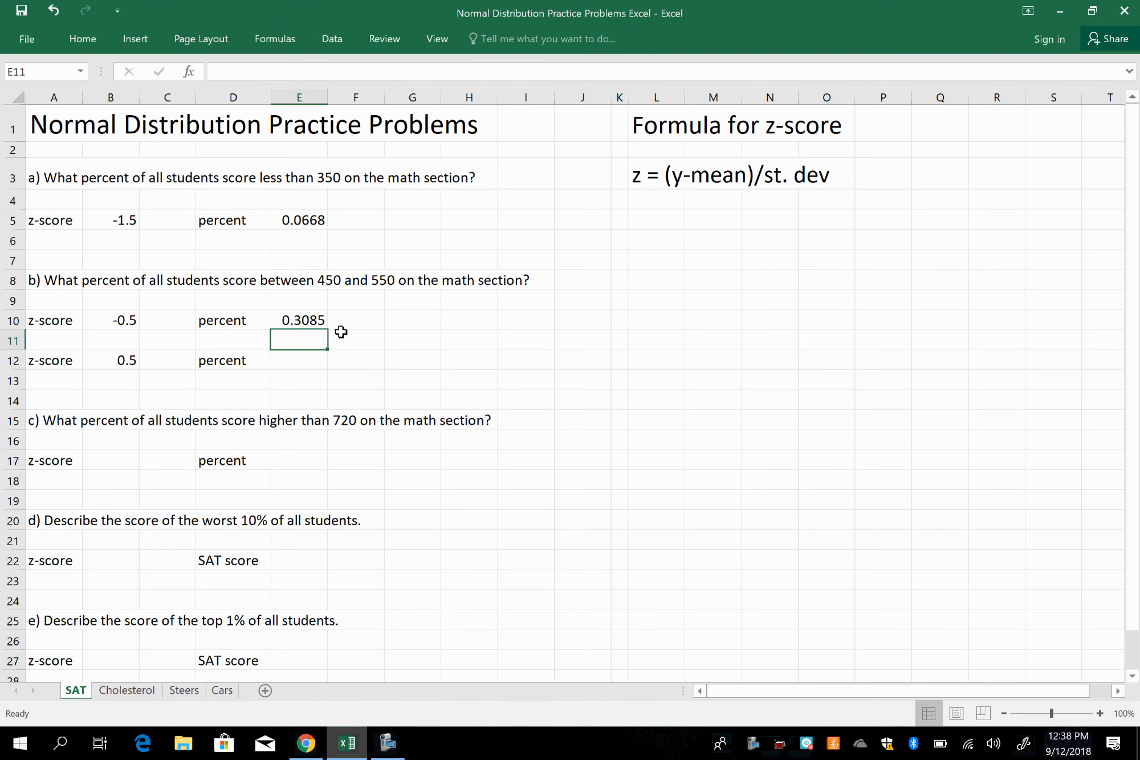
Calculate question b's second percent in cell E12 with the formula =NORM.S.DIST(0.5,TRUE).
{"action": "left_click", "coordinate": [291, 363]}
{"action": "type", "text": "="}
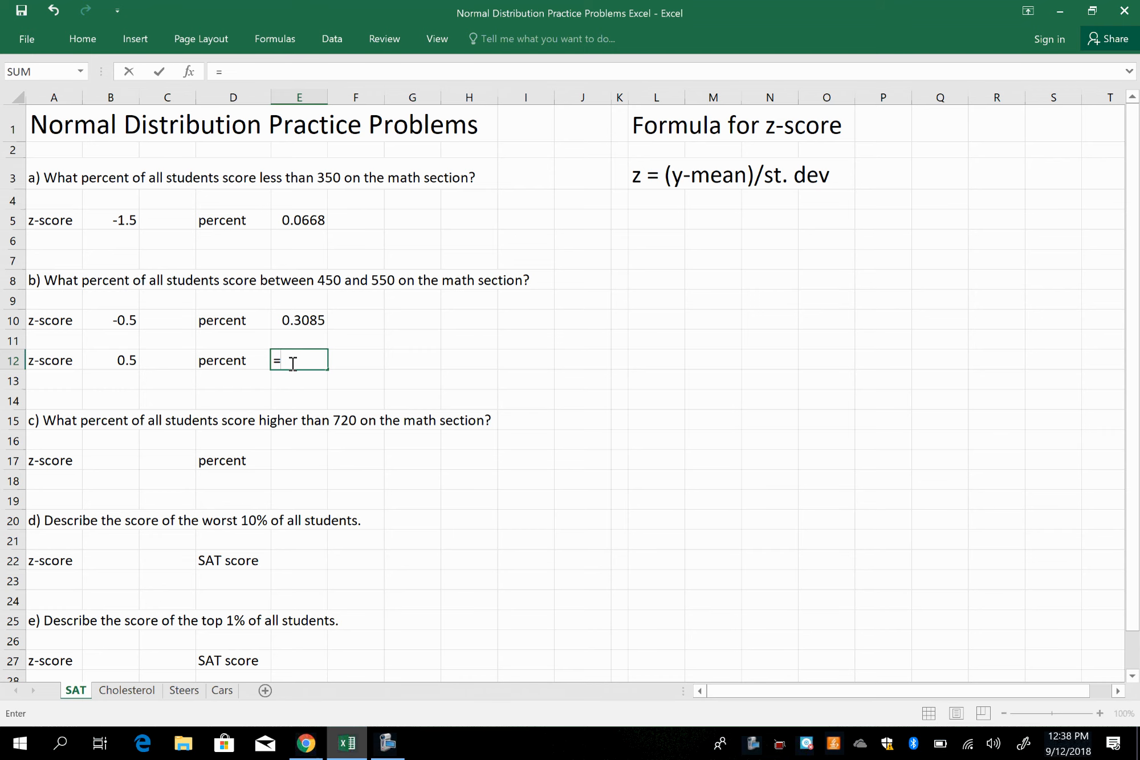
{"action": "type", "text": "NORM"}
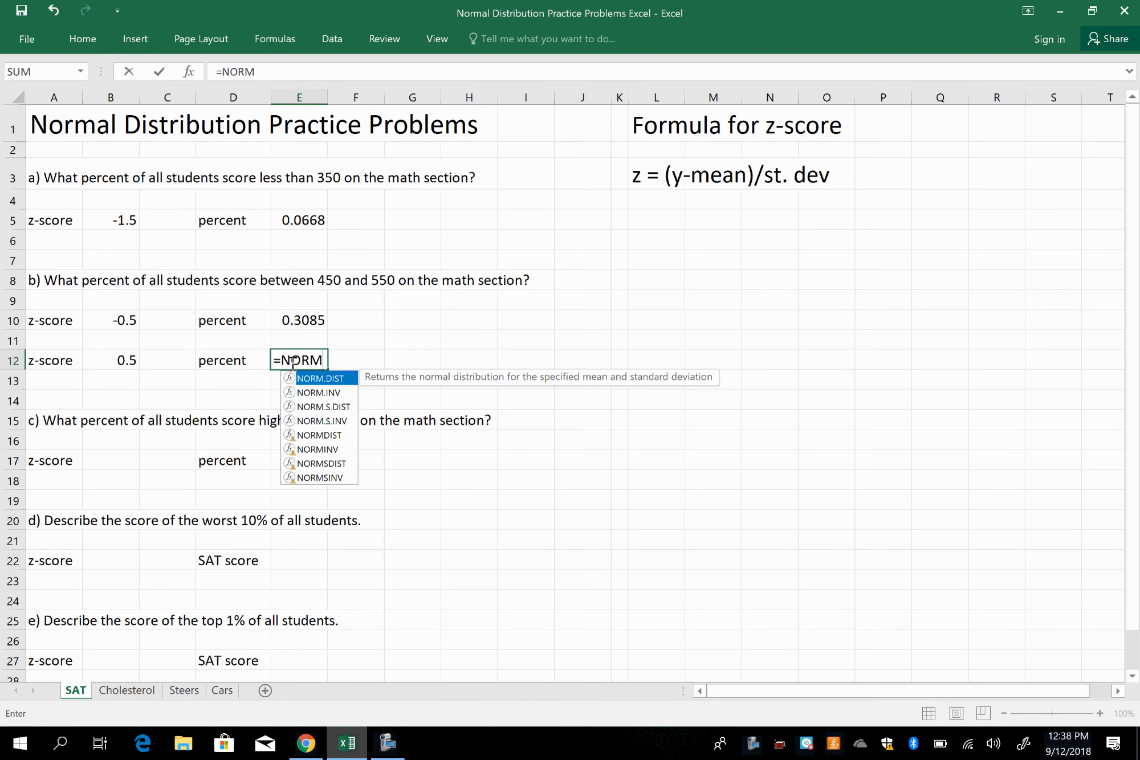
{"action": "type", "text": "."}
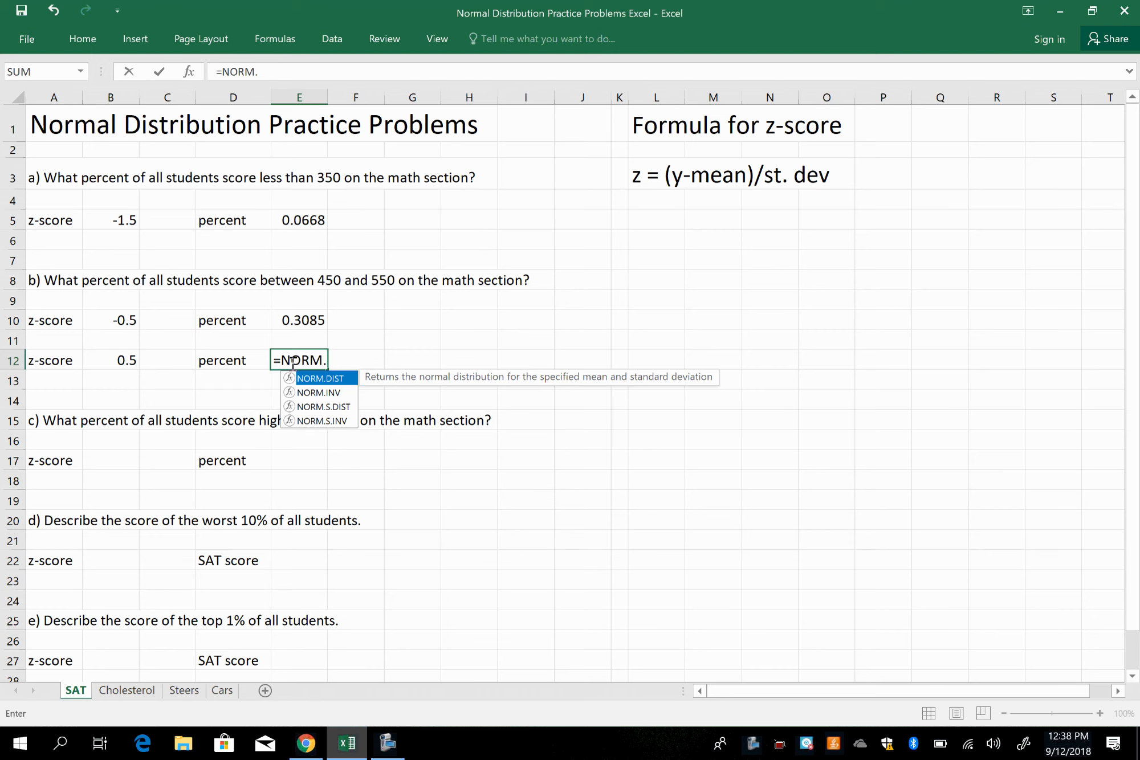
{"action": "type", "text": "S.DIST"}
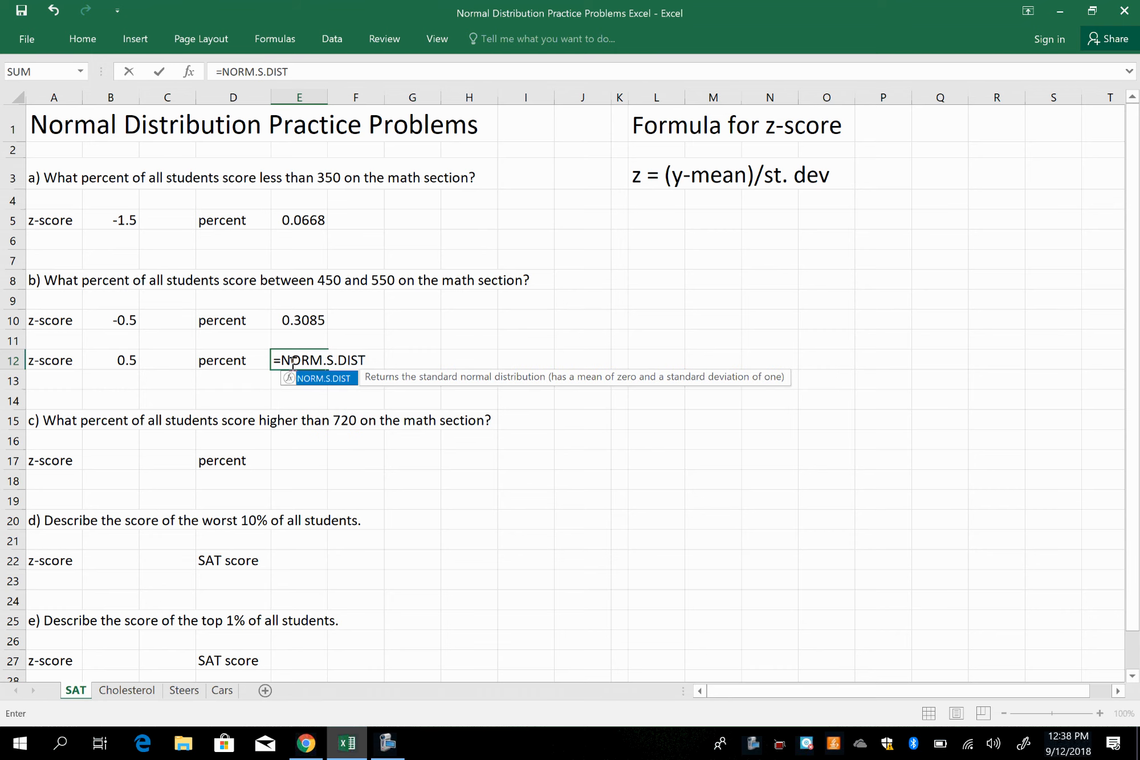
{"action": "type", "text": "("}
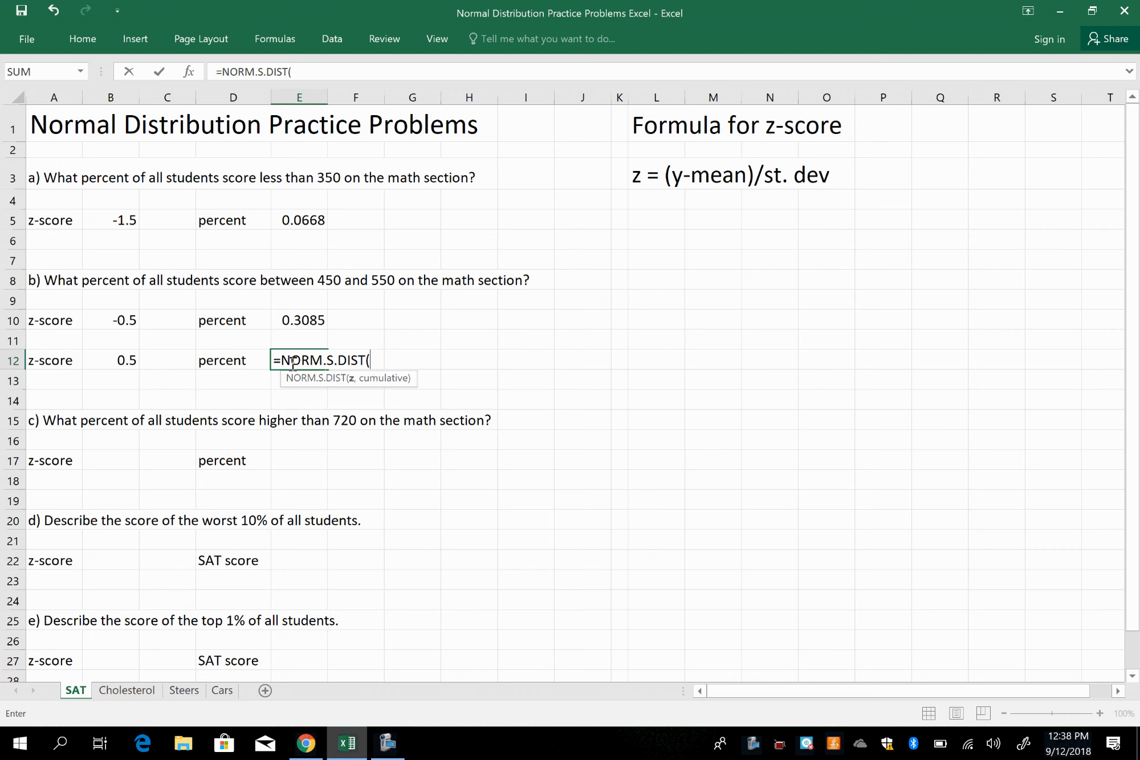
{"action": "type", "text": "0.5,"}
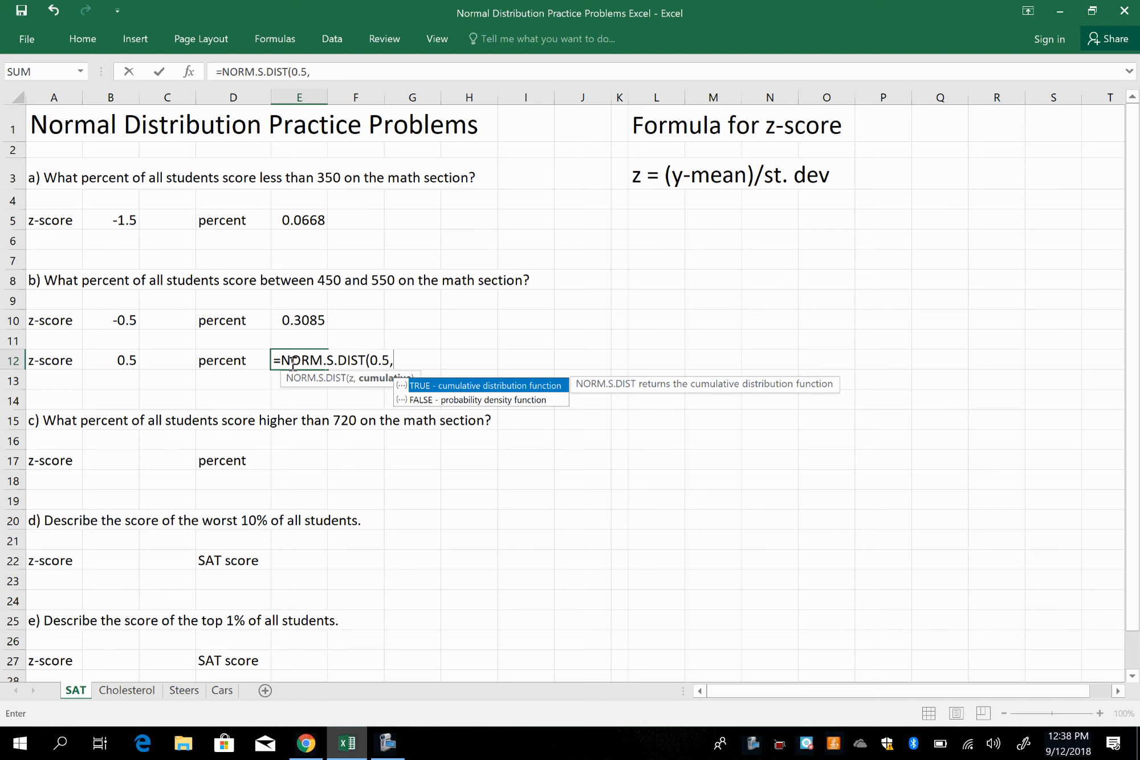
{"action": "type", "text": "TRUE)"}
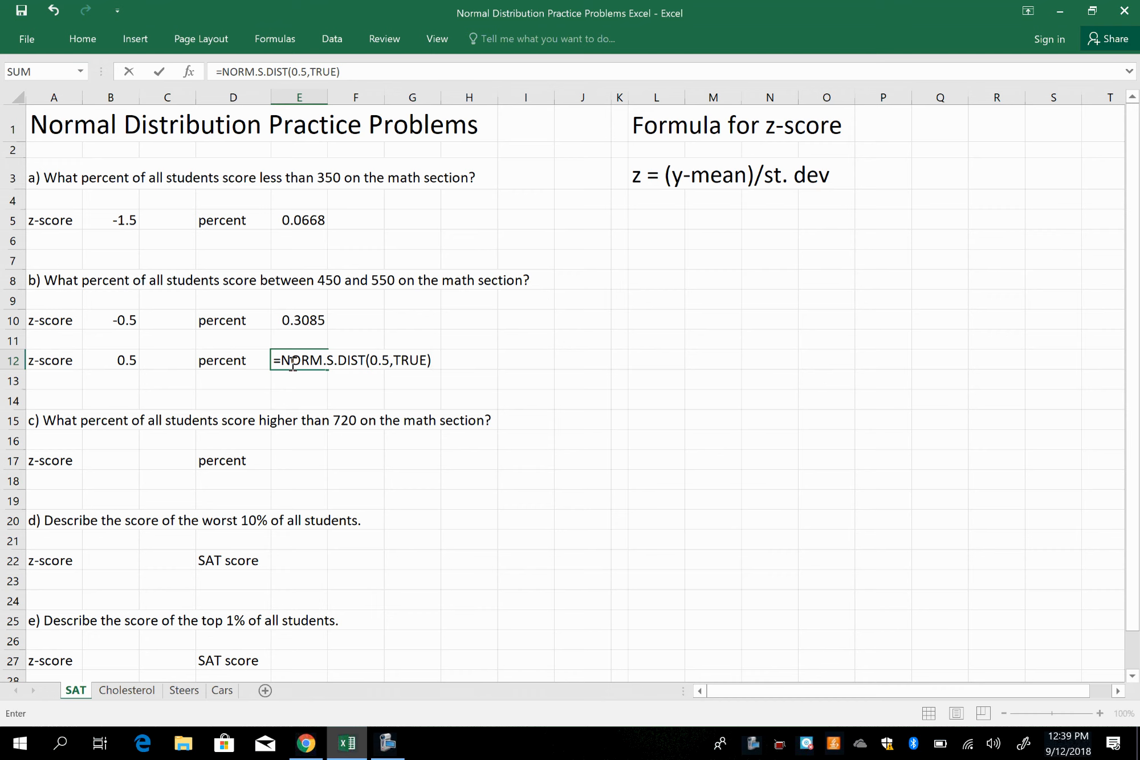
{"action": "key", "text": "Return"}
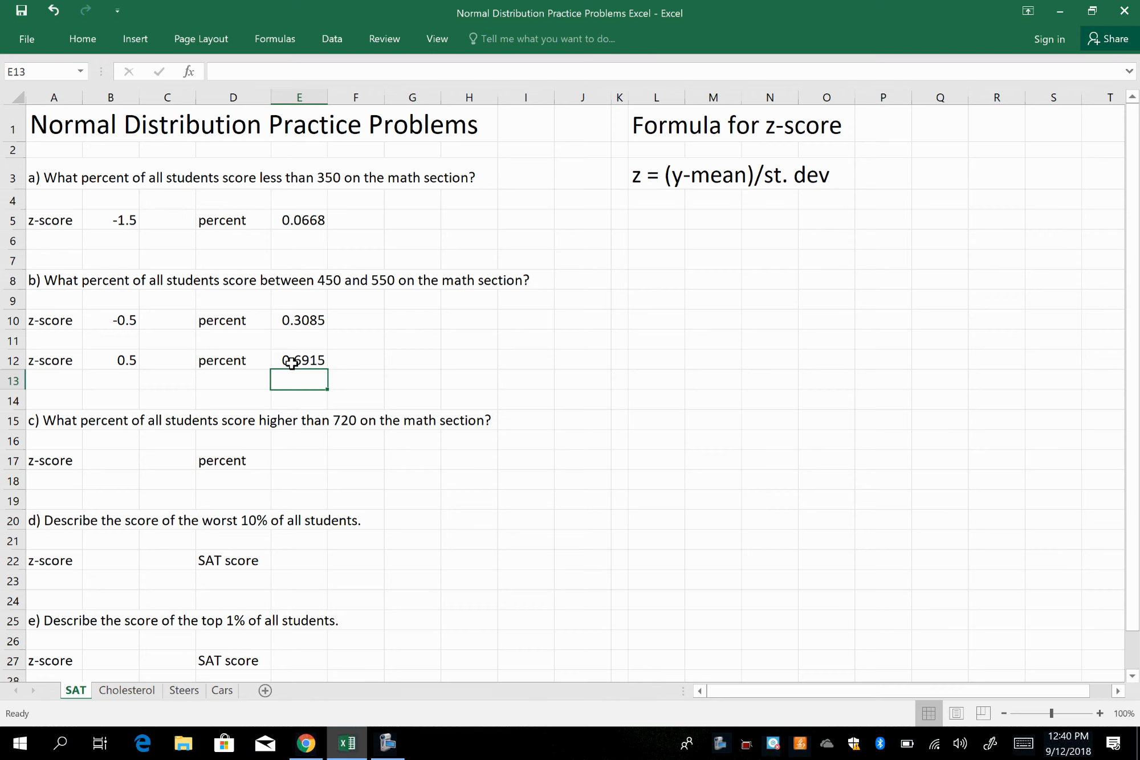
Calculate the percent between 450 and 550 in cell G10 with the formula =E12-E10.
{"action": "left_click", "coordinate": [291, 363]}
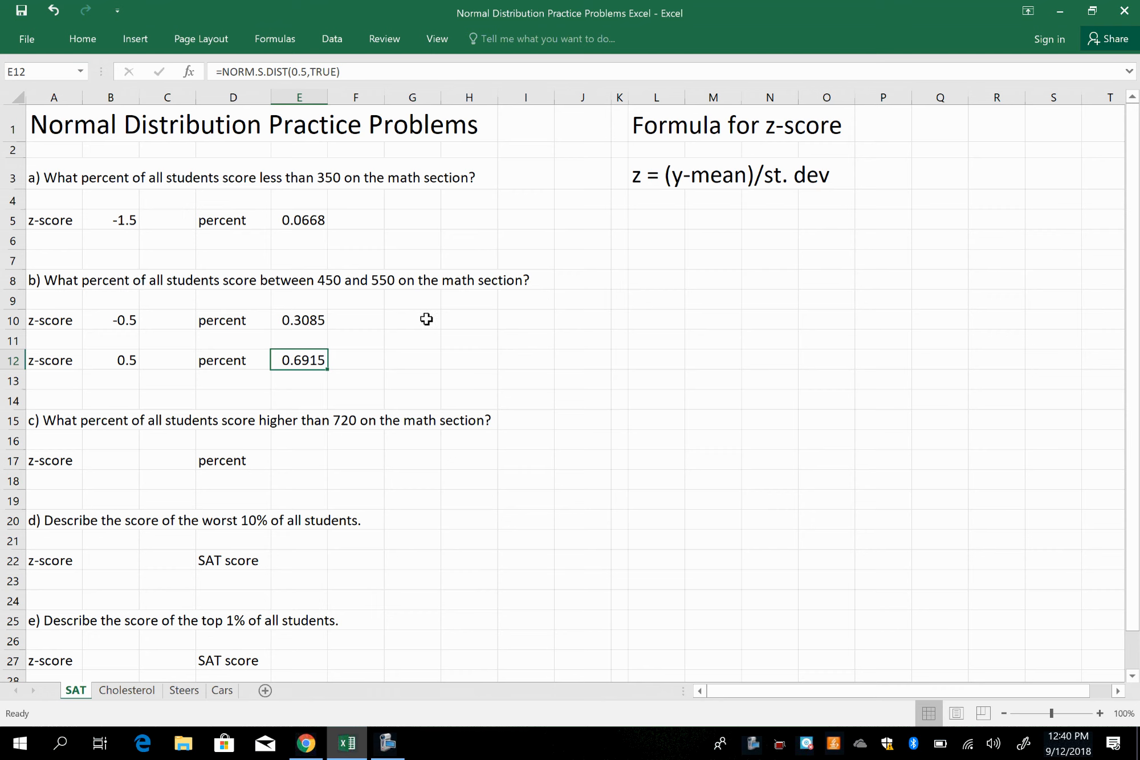
{"action": "left_click", "coordinate": [403, 318]}
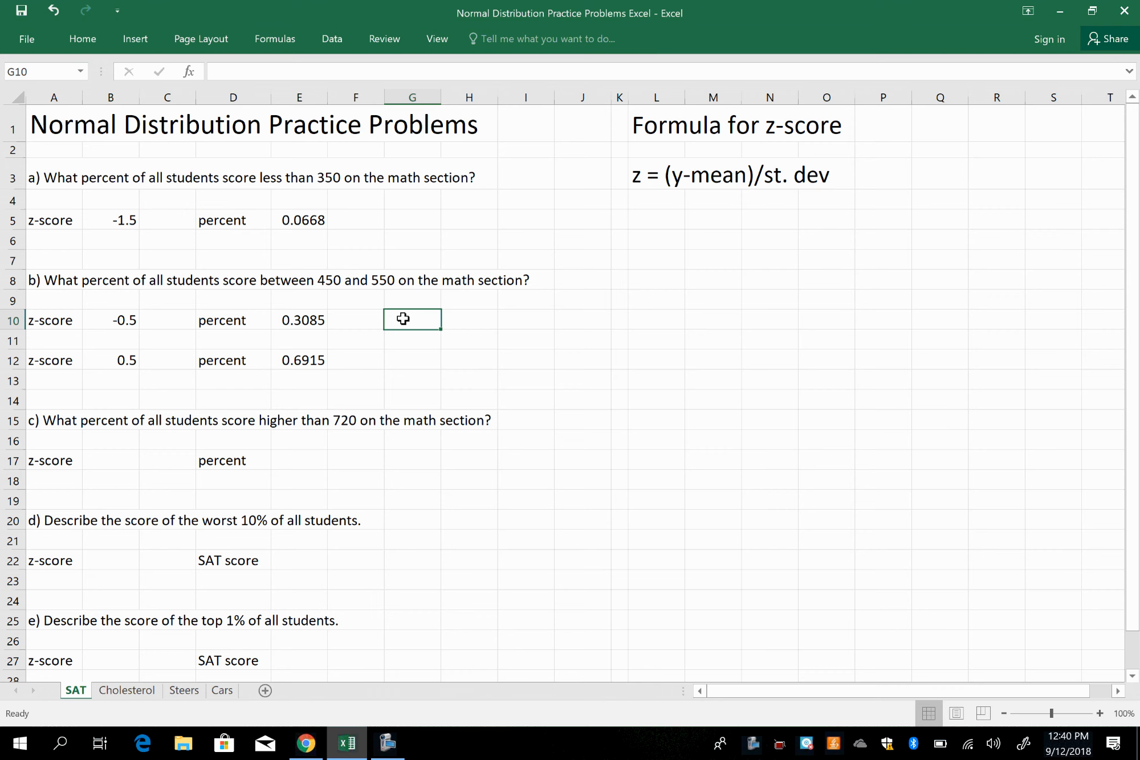
{"action": "type", "text": "="}
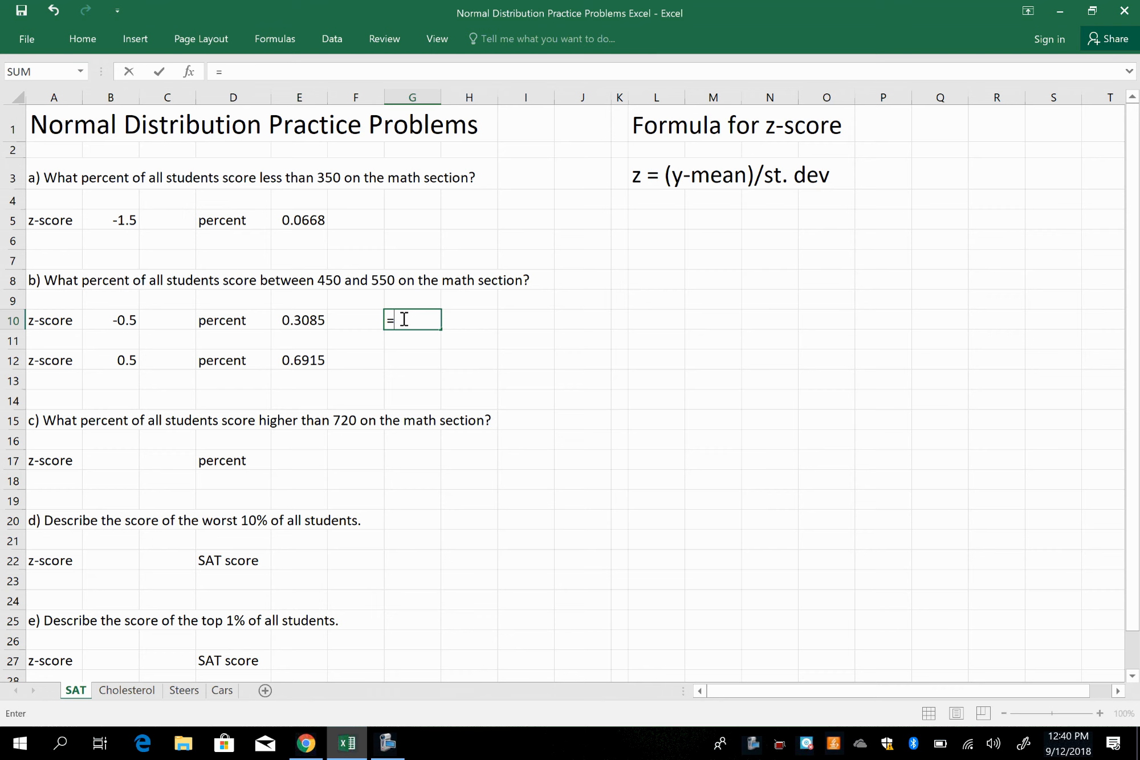
{"action": "left_click", "coordinate": [299, 361]}
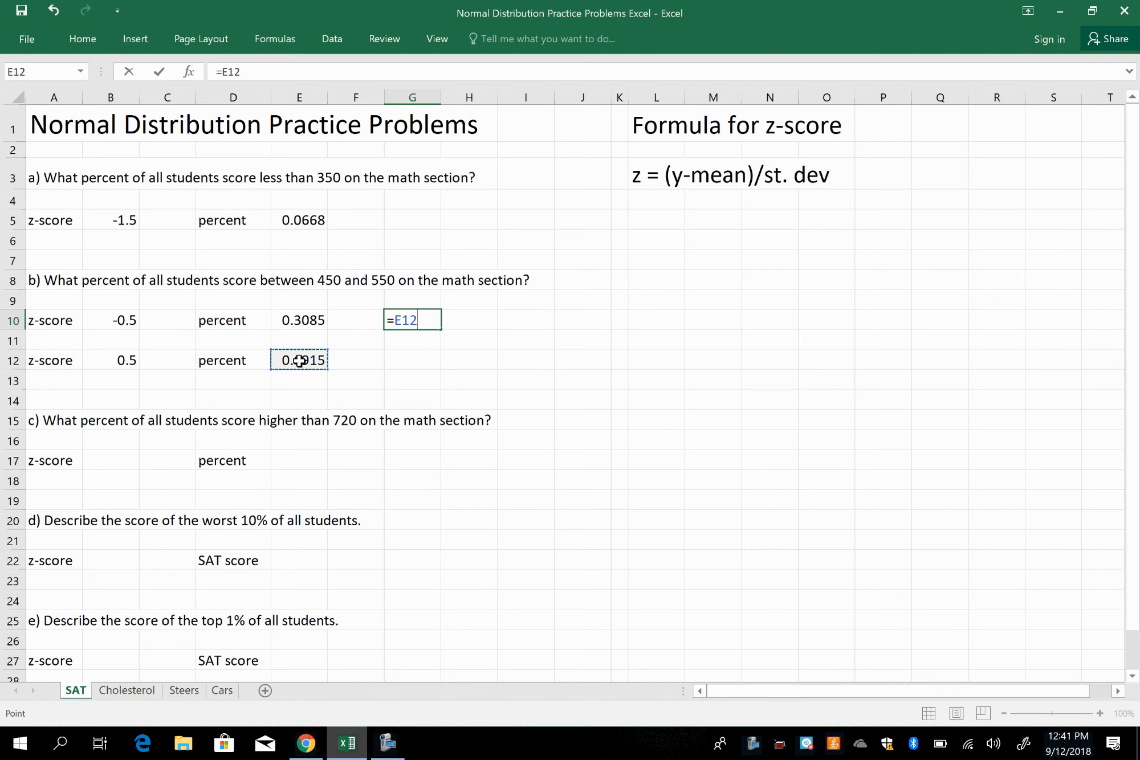
{"action": "type", "text": "-"}
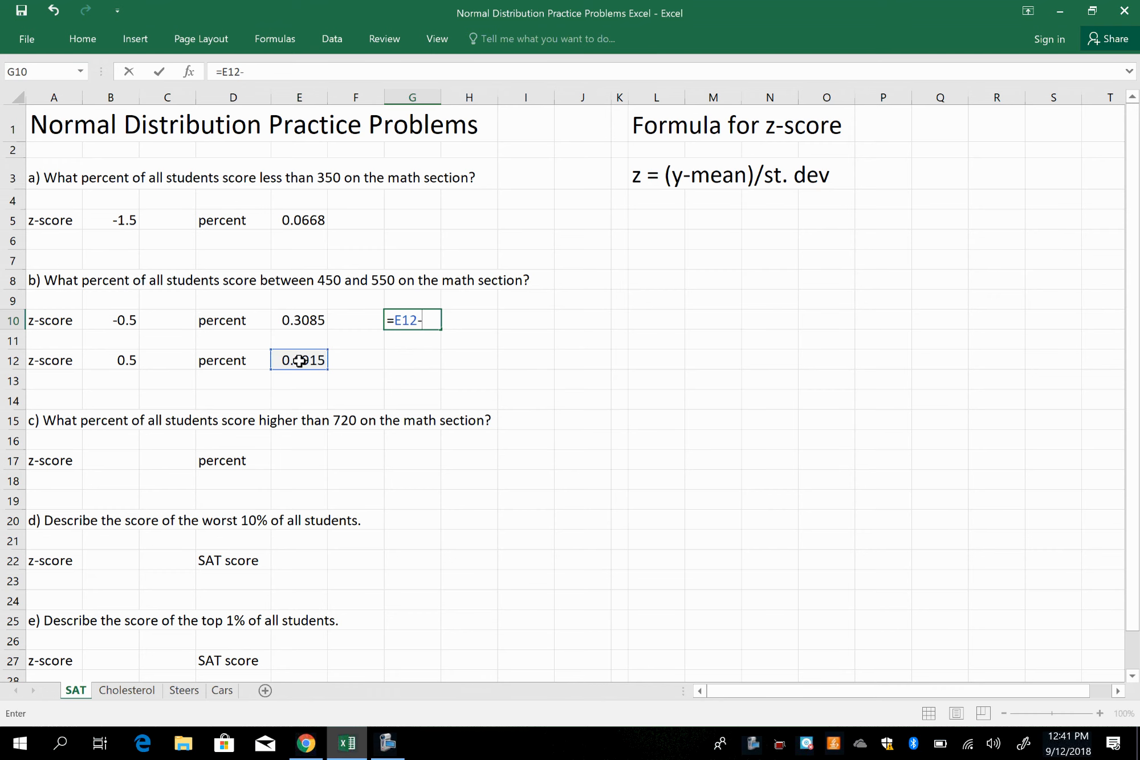
{"action": "left_click", "coordinate": [294, 322]}
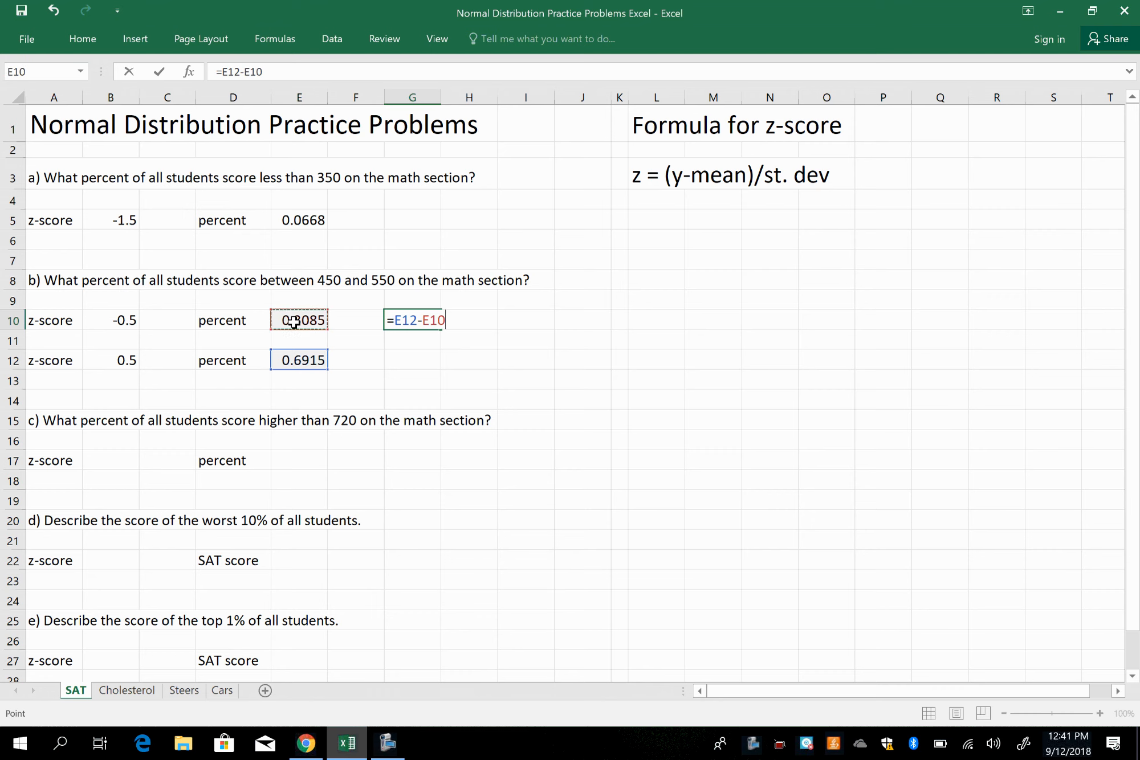
{"action": "key", "text": "Return"}
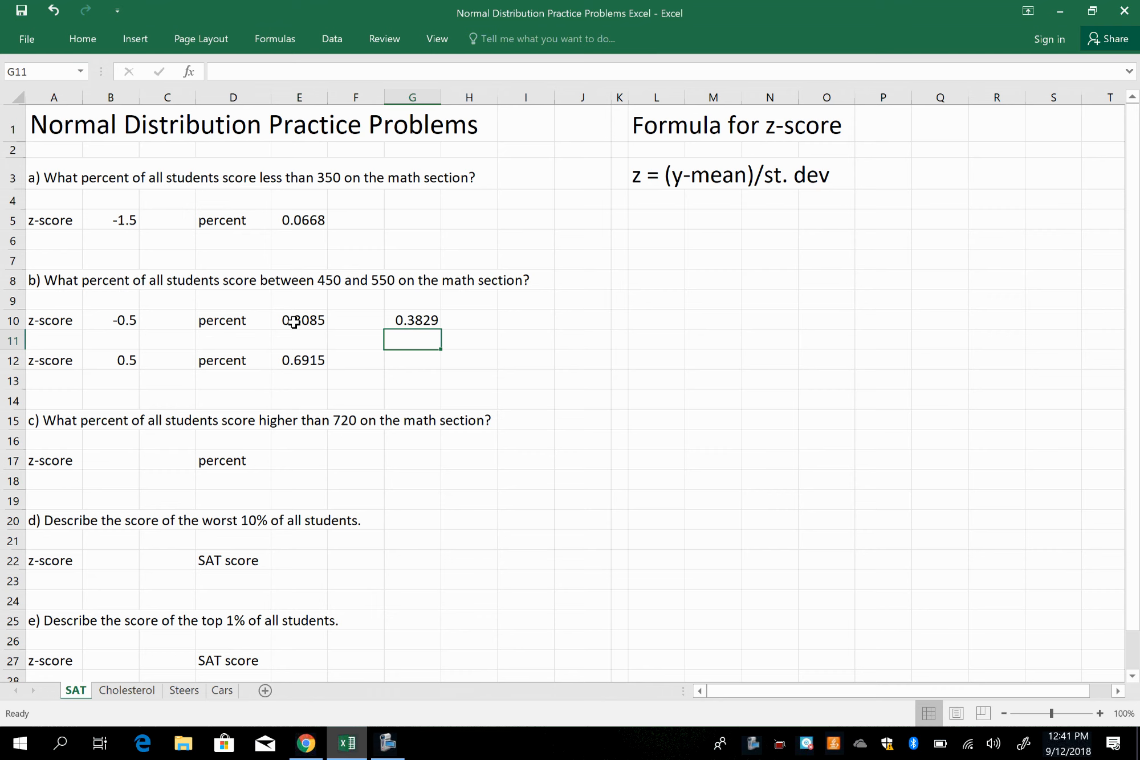
Calculate question c's z-score in cell B17 with the formula =(720-500)/100.
{"action": "key", "text": "Left"}
{"action": "key", "text": "Left"}
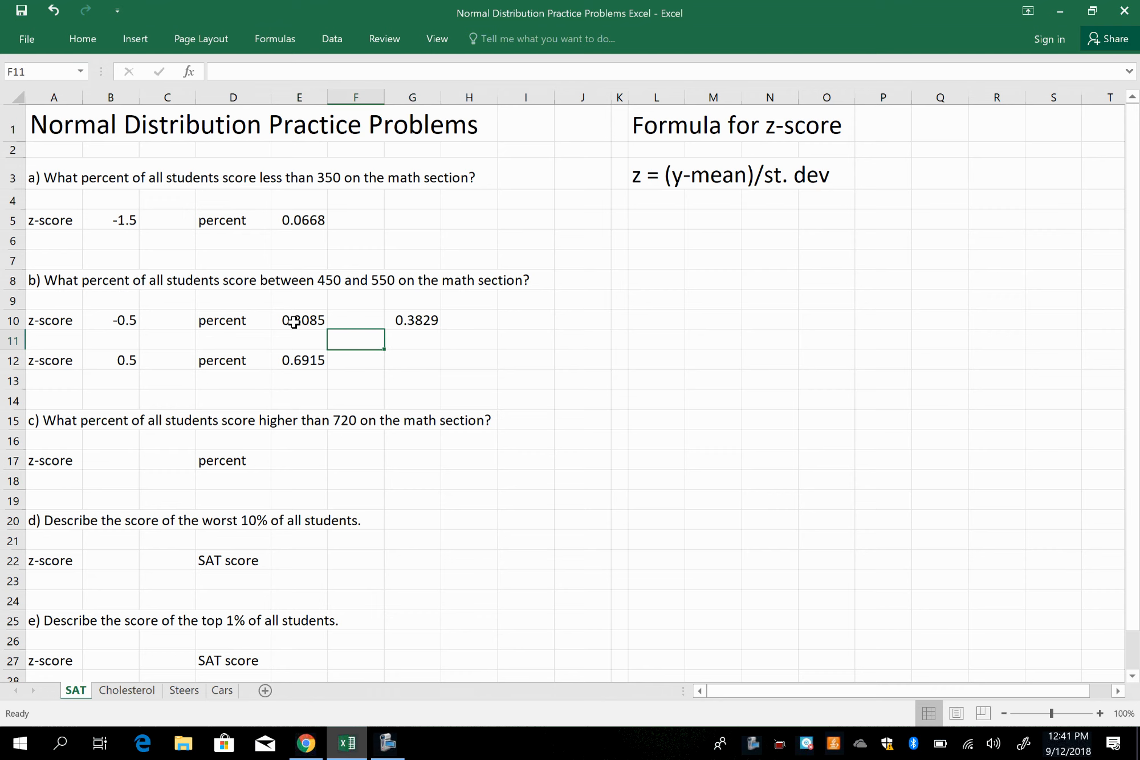
{"action": "key", "text": "Down"}
{"action": "key", "text": "Down"}
{"action": "key", "text": "Down"}
{"action": "key", "text": "Down"}
{"action": "key", "text": "Down"}
{"action": "key", "text": "Down"}
{"action": "key", "text": "Left"}
{"action": "key", "text": "Left"}
{"action": "key", "text": "Left"}
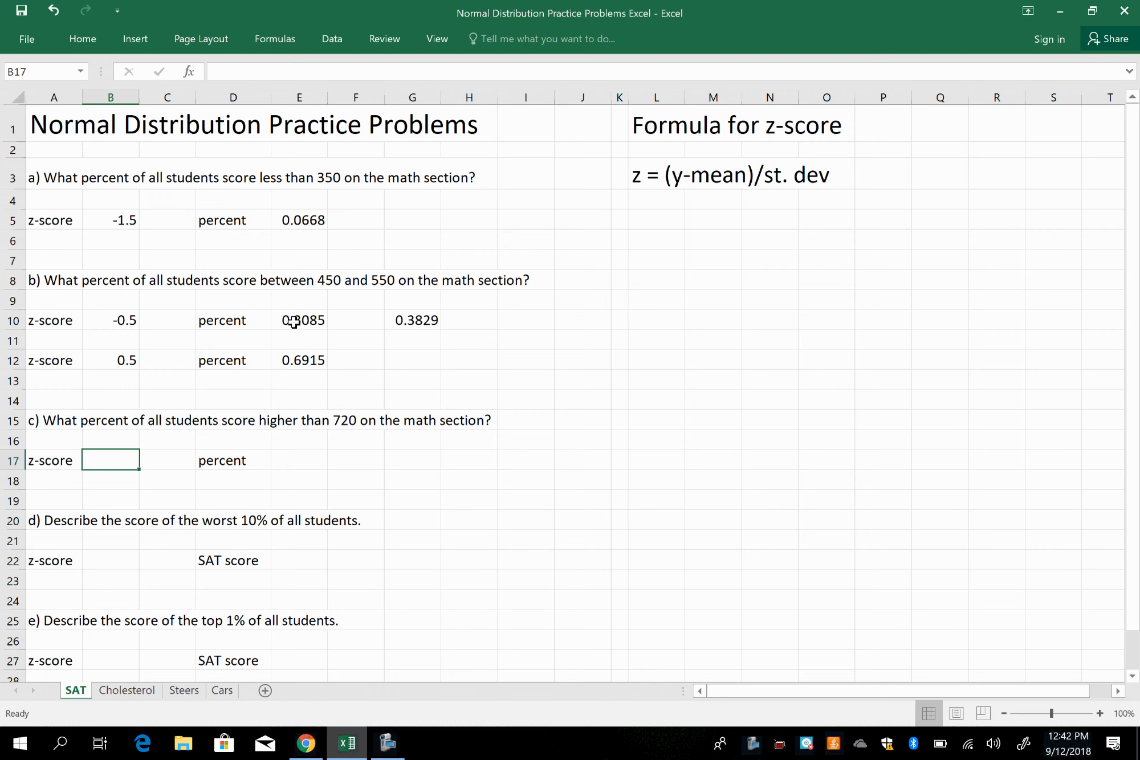
{"action": "type", "text": "="}
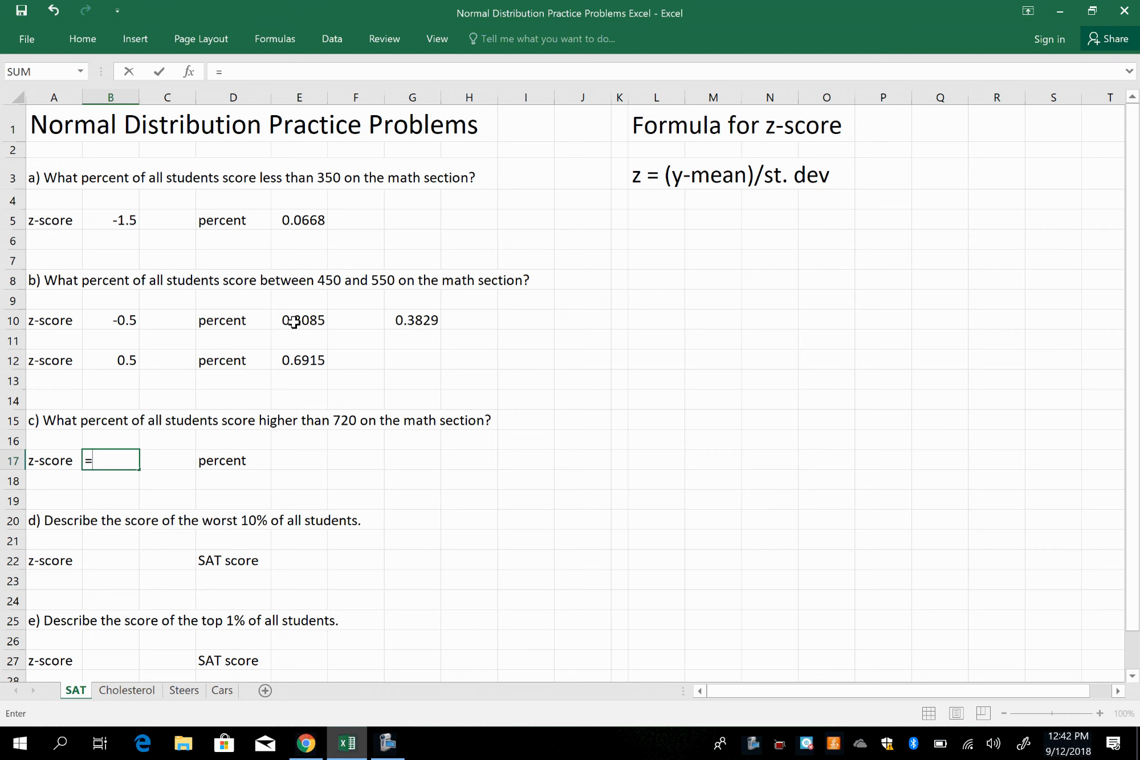
{"action": "type", "text": "(720-500"}
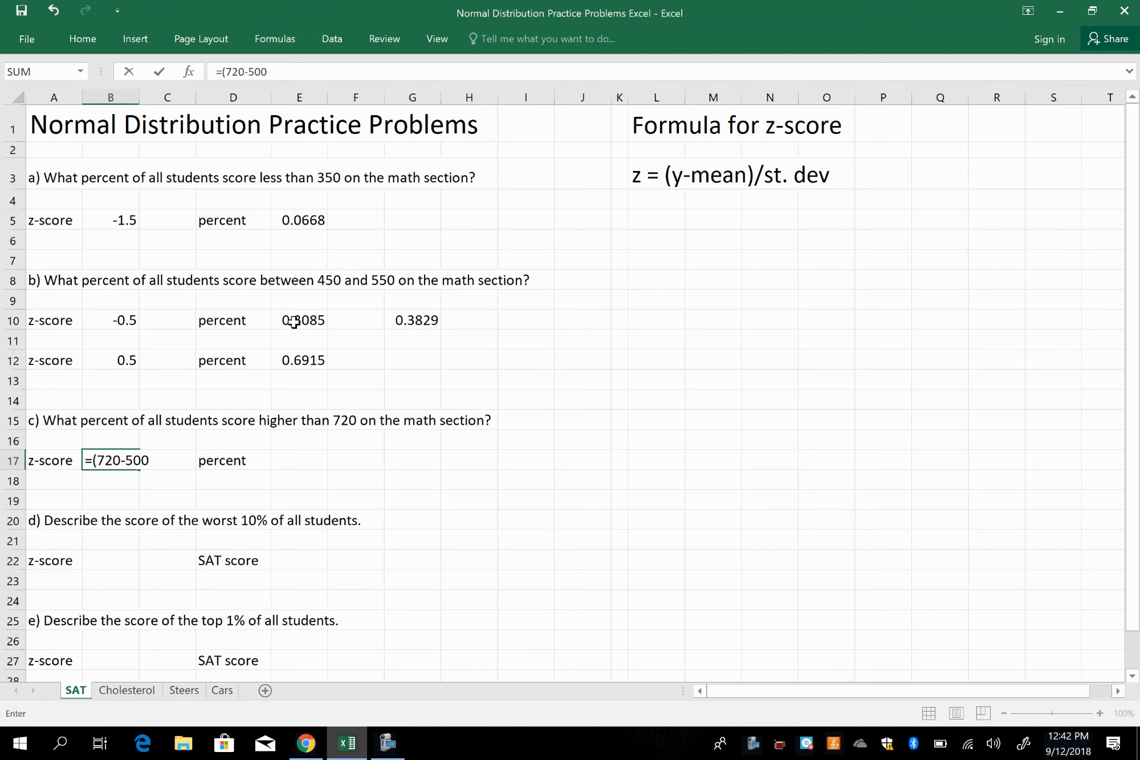
{"action": "type", "text": ")/100"}
{"action": "key", "text": "Return"}
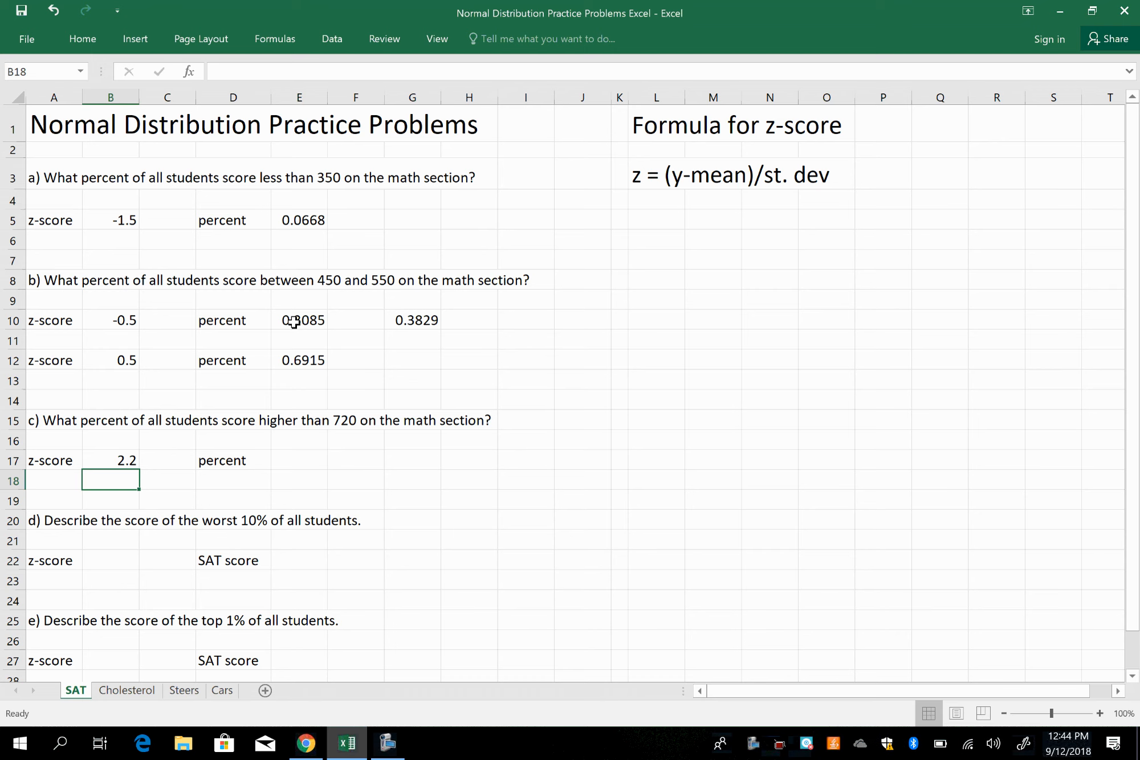
Calculate question c's percent below 720 in cell E17 with the formula =NORM.S.DIST(2.2,TRUE).
{"action": "left_click", "coordinate": [301, 457]}
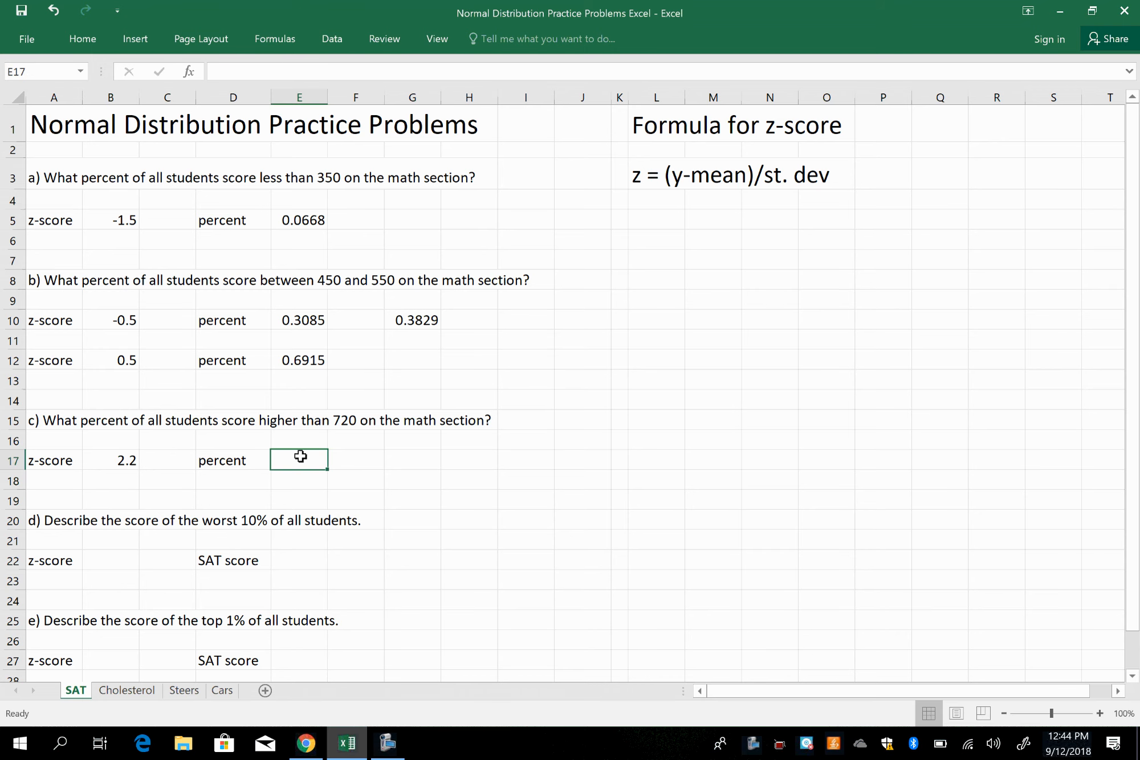
{"action": "type", "text": "=NORM"}
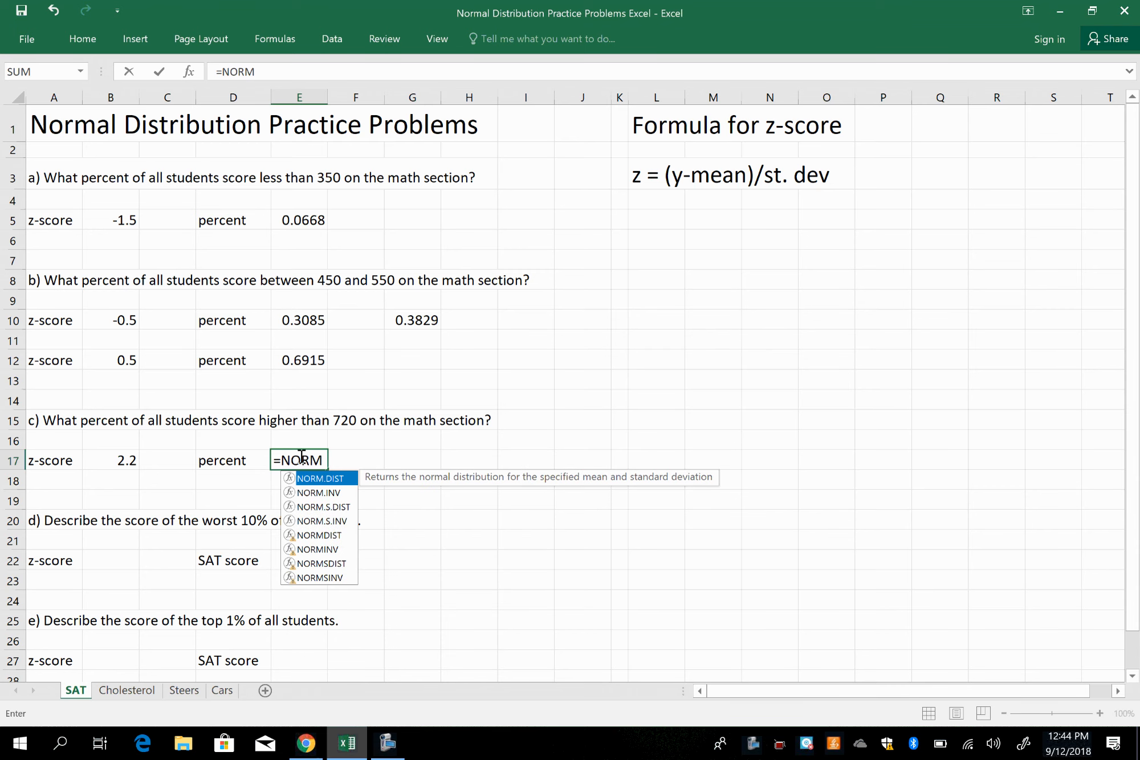
{"action": "type", "text": ".S"}
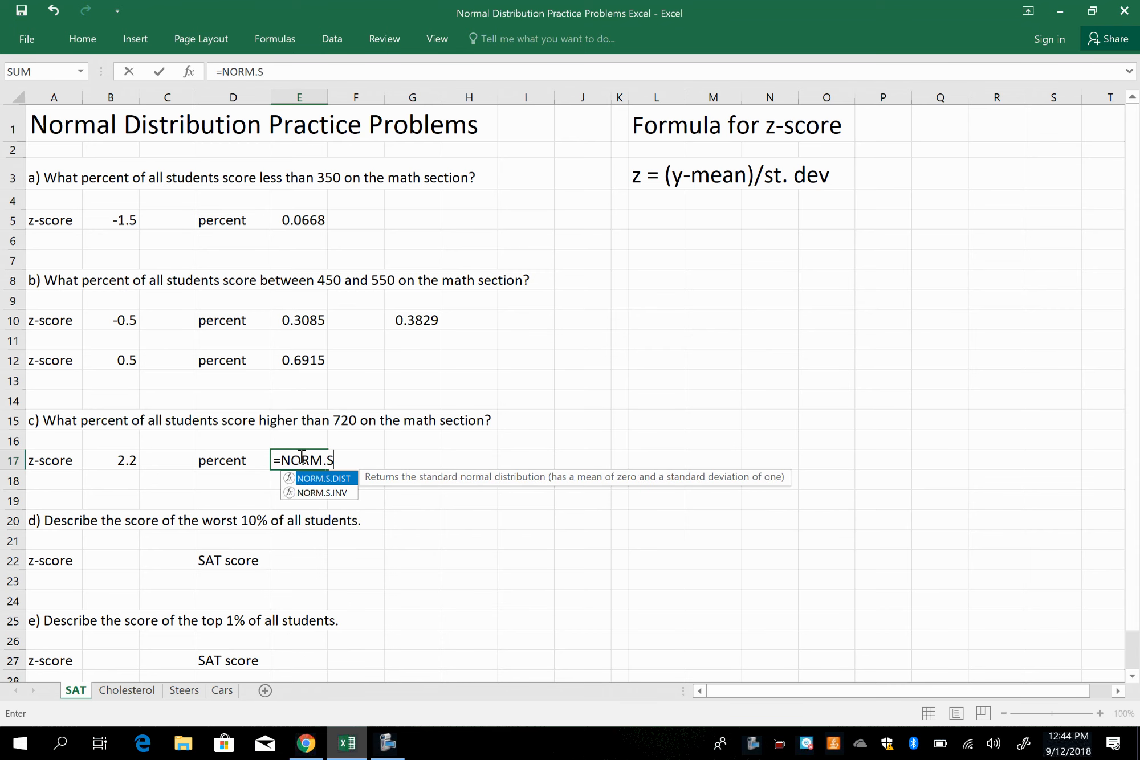
{"action": "type", "text": ".DIST"}
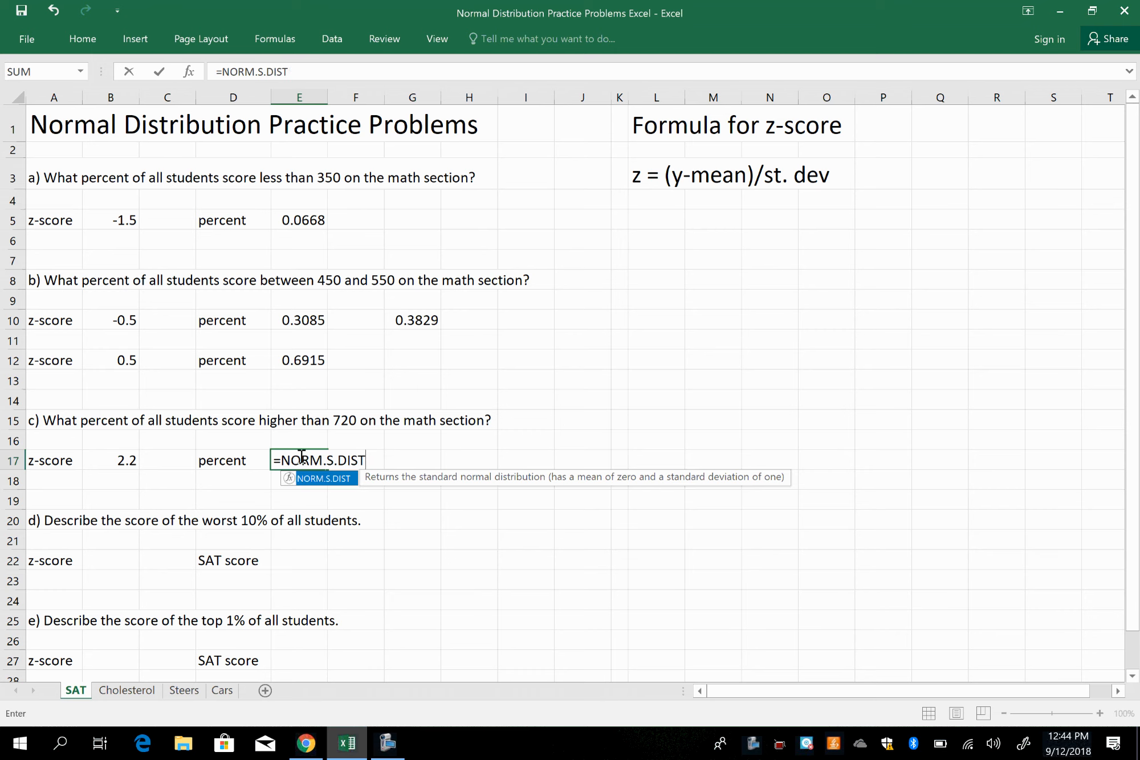
{"action": "type", "text": "("}
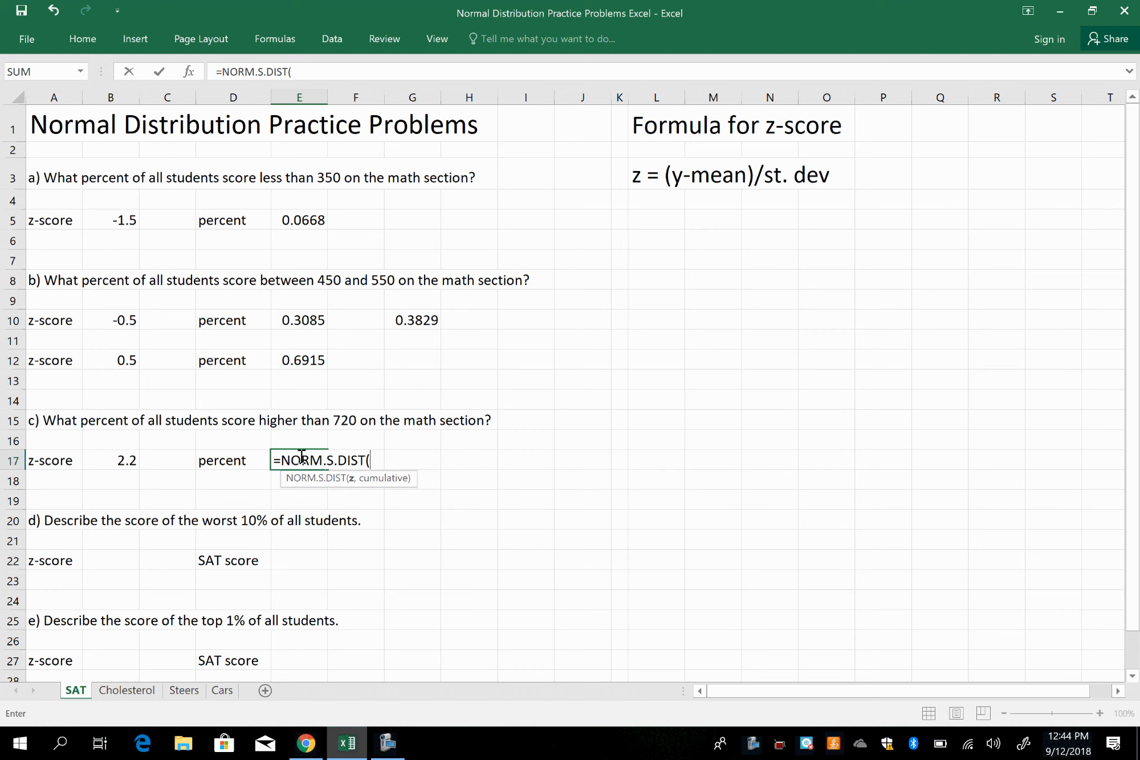
{"action": "type", "text": "2.2,"}
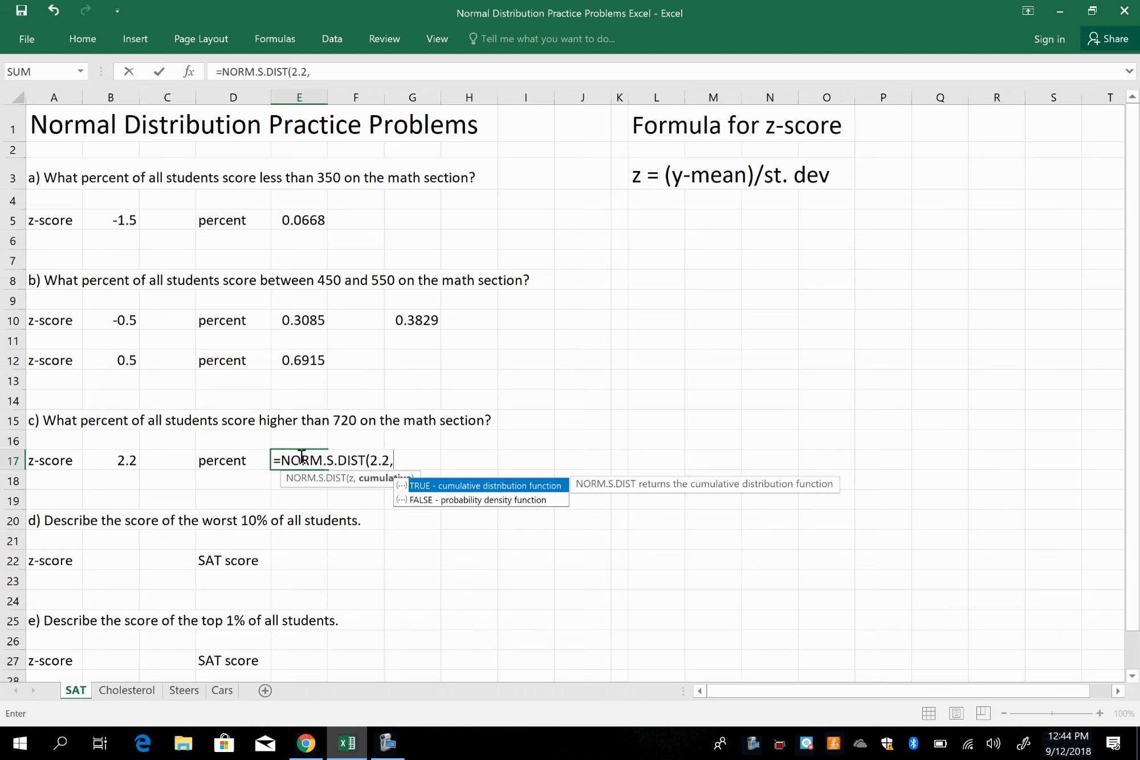
{"action": "type", "text": "TRUE)"}
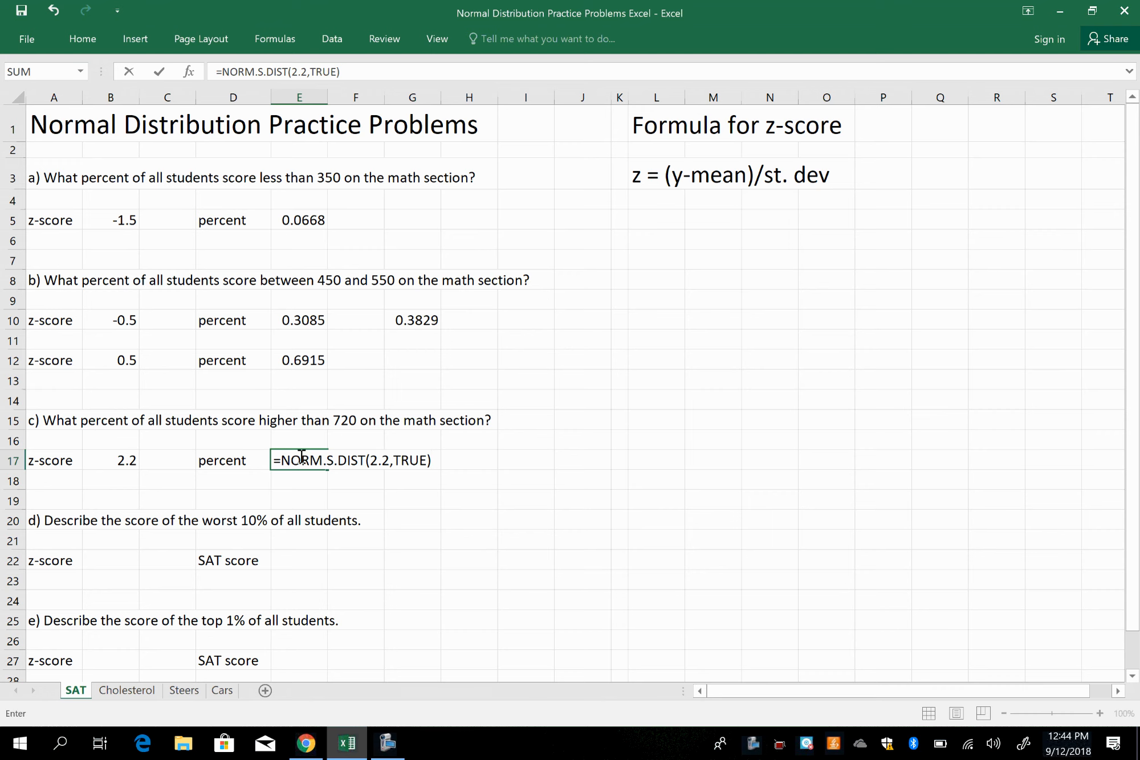
{"action": "key", "text": "Return"}
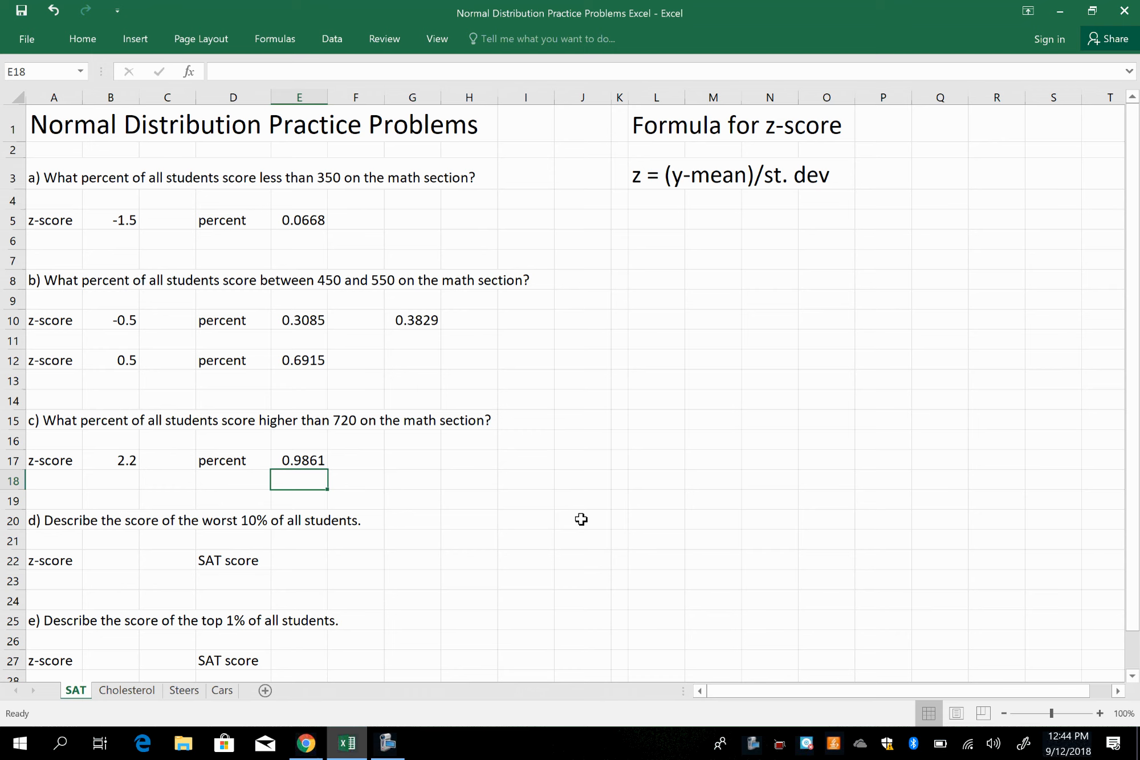
{"action": "key", "text": "Up"}
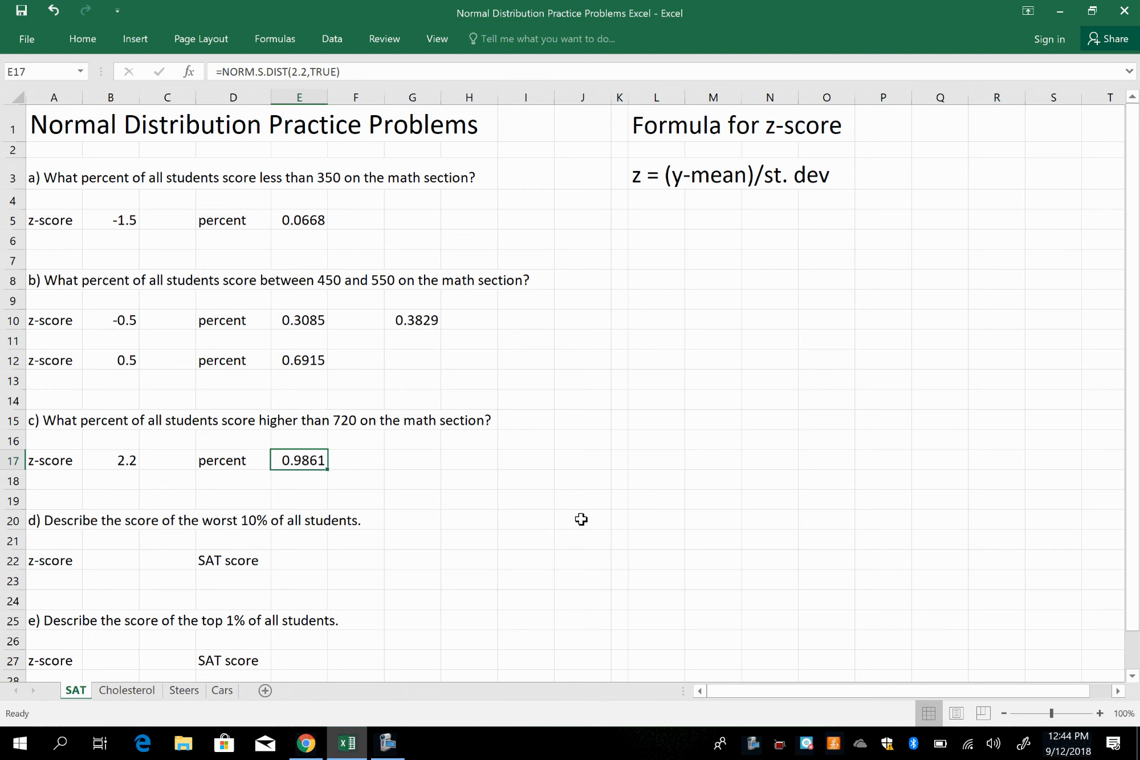
Calculate the percent of students scoring higher than 720 in cell G17 with the formula =1-E17.
{"action": "left_click", "coordinate": [403, 462]}
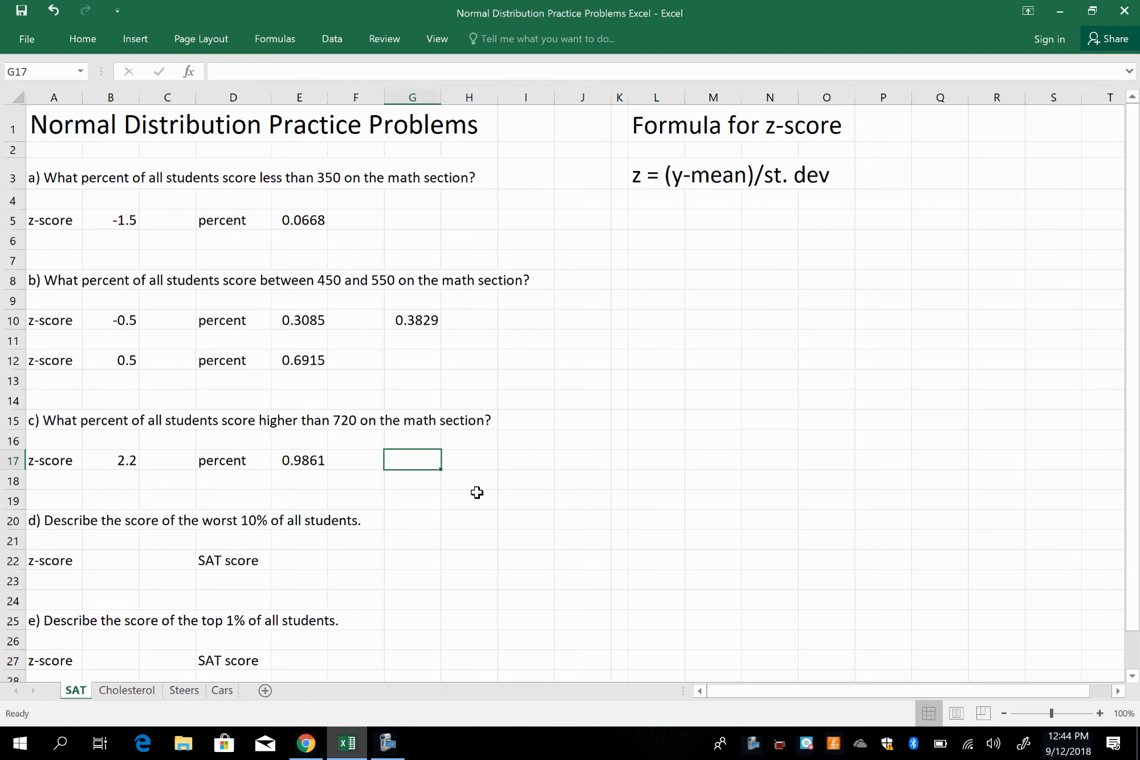
{"action": "type", "text": "="}
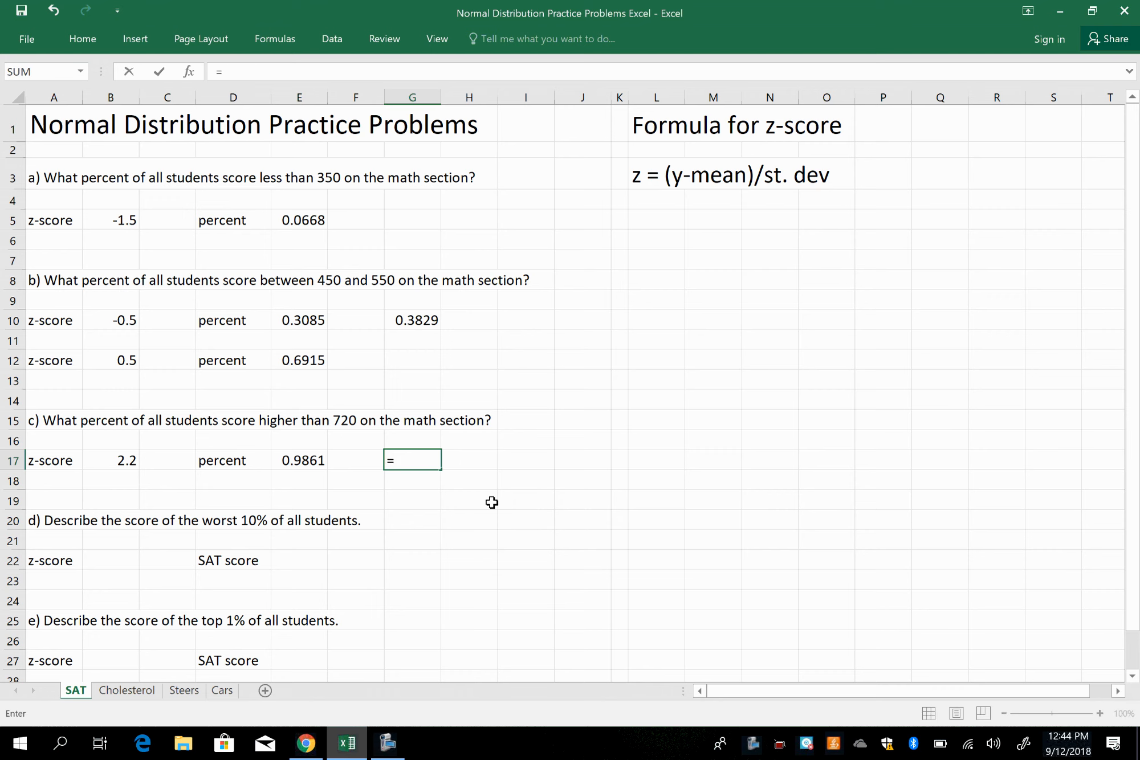
{"action": "type", "text": "1-"}
{"action": "left_click", "coordinate": [307, 462]}
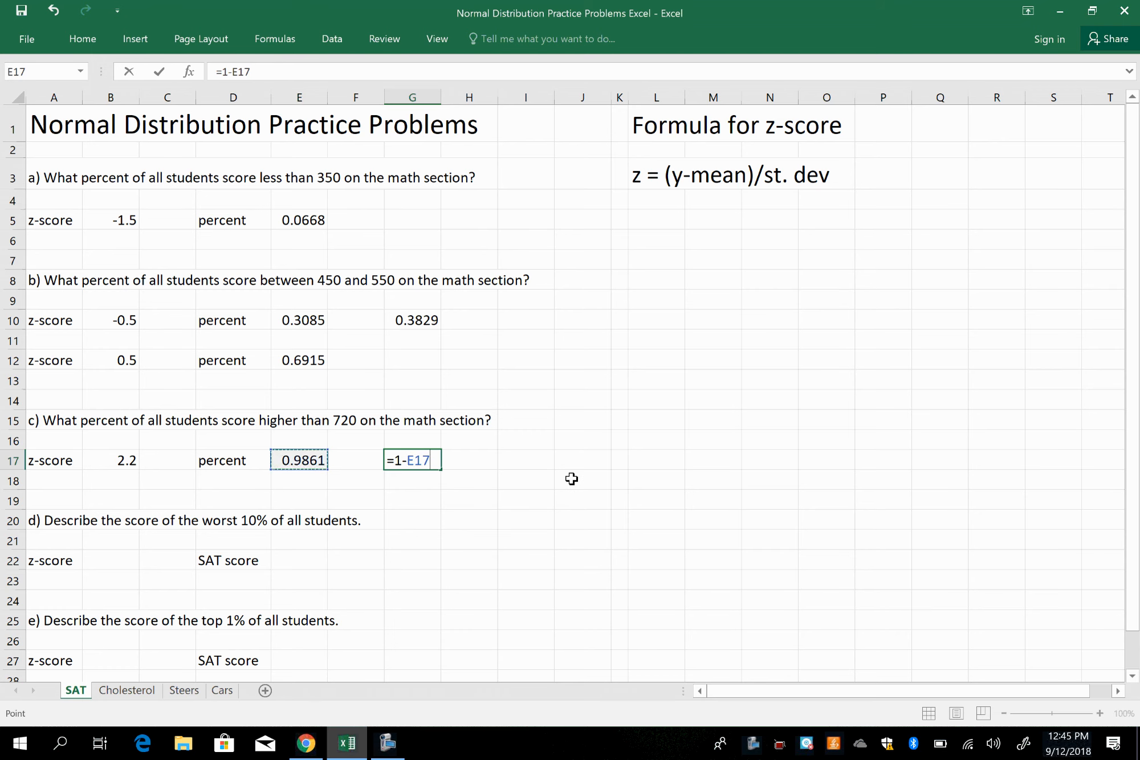
{"action": "key", "text": "Return"}
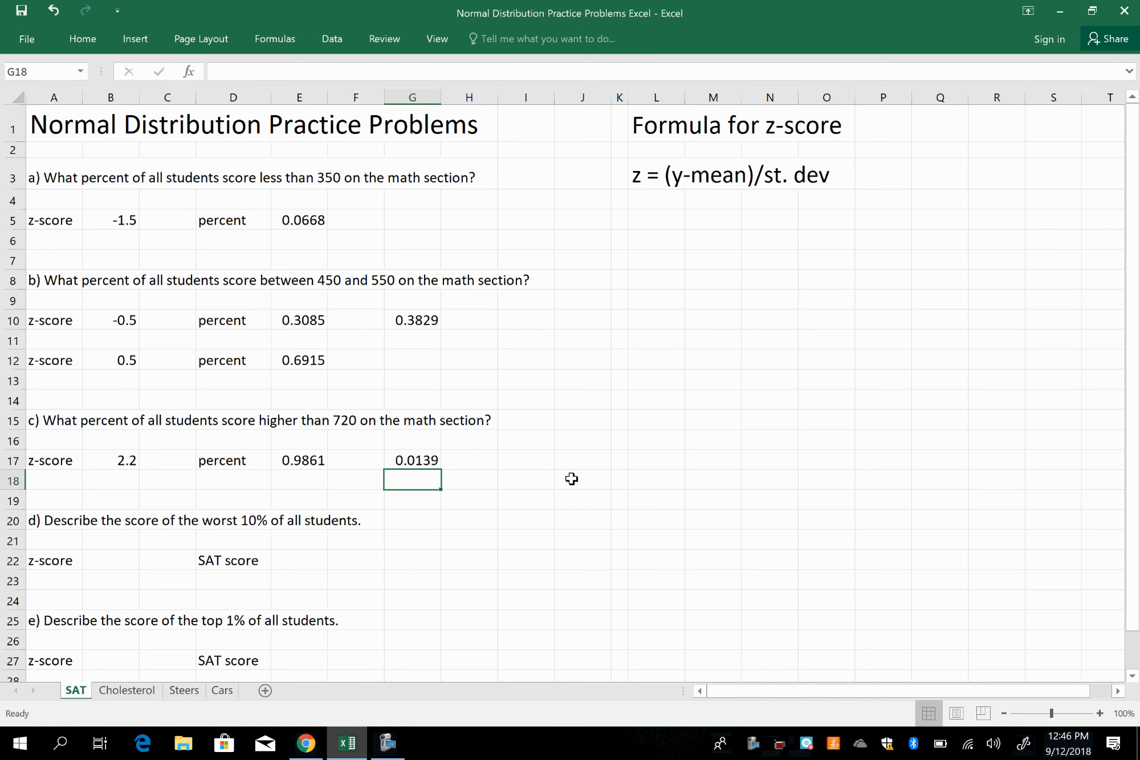
Calculate question d's z-score for the worst 10% in cell B22 with the formula =NORM.S.INV(0.1).
{"action": "left_click", "coordinate": [117, 560]}
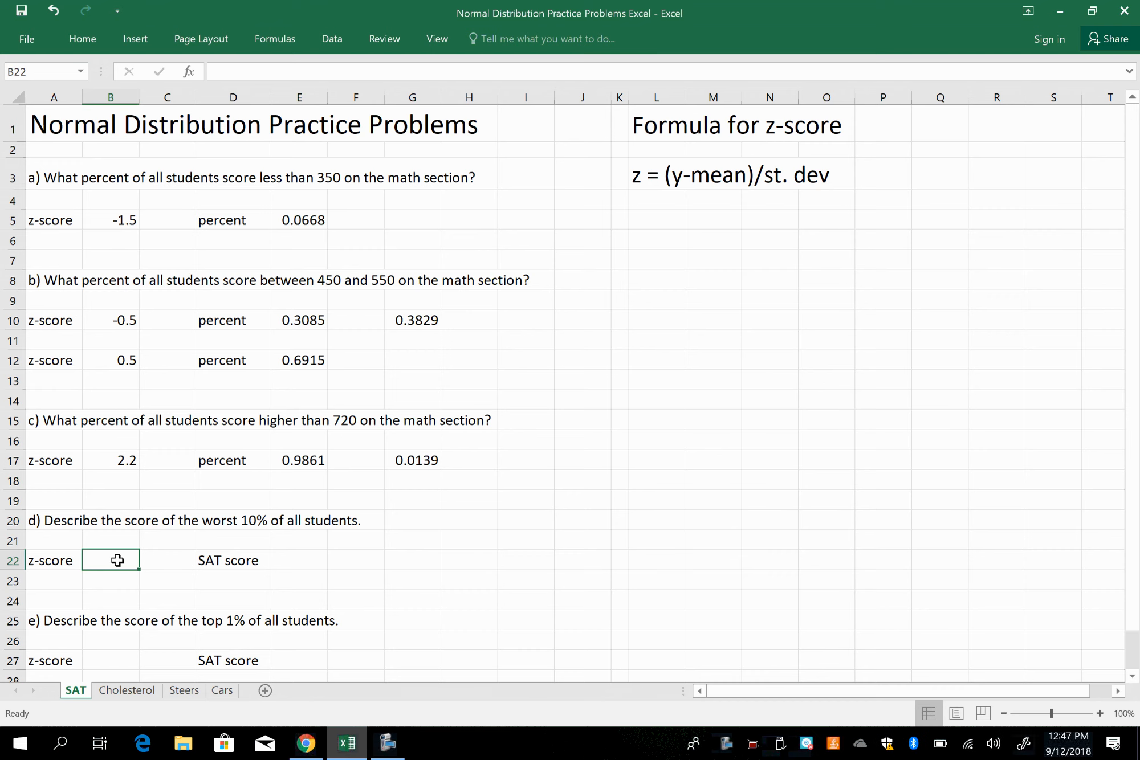
{"action": "type", "text": "="}
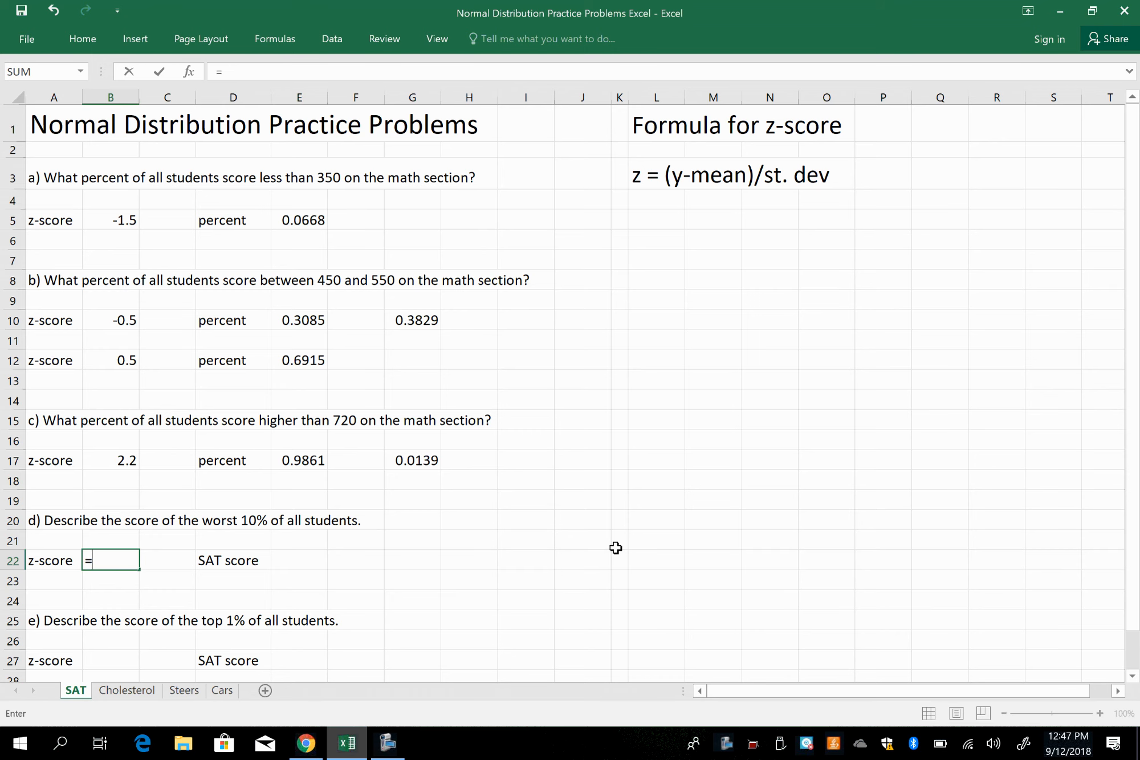
{"action": "type", "text": "NORM"}
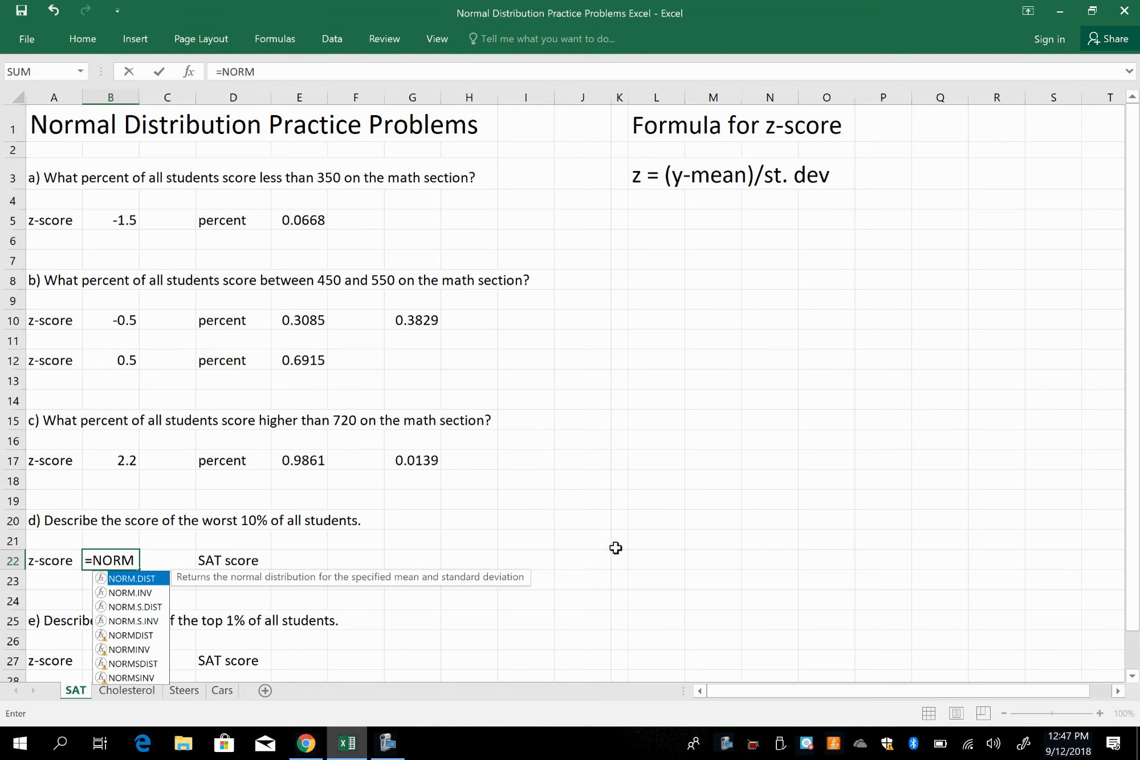
{"action": "type", "text": "."}
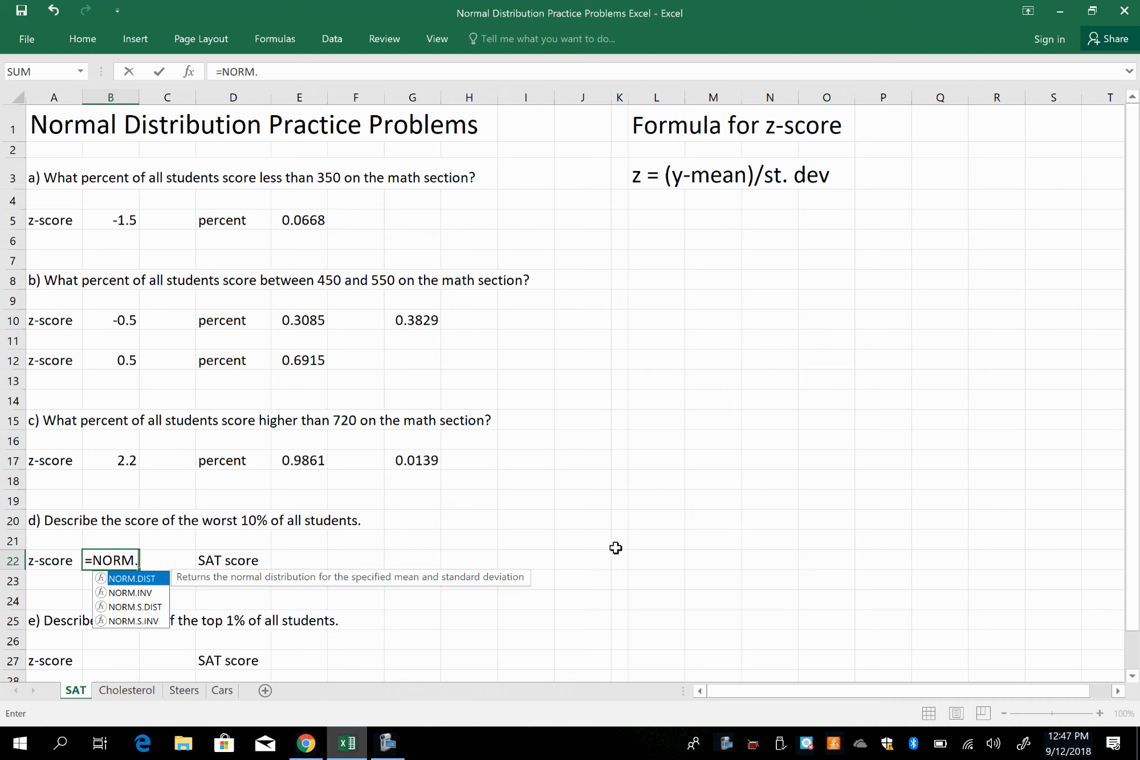
{"action": "type", "text": "S>"}
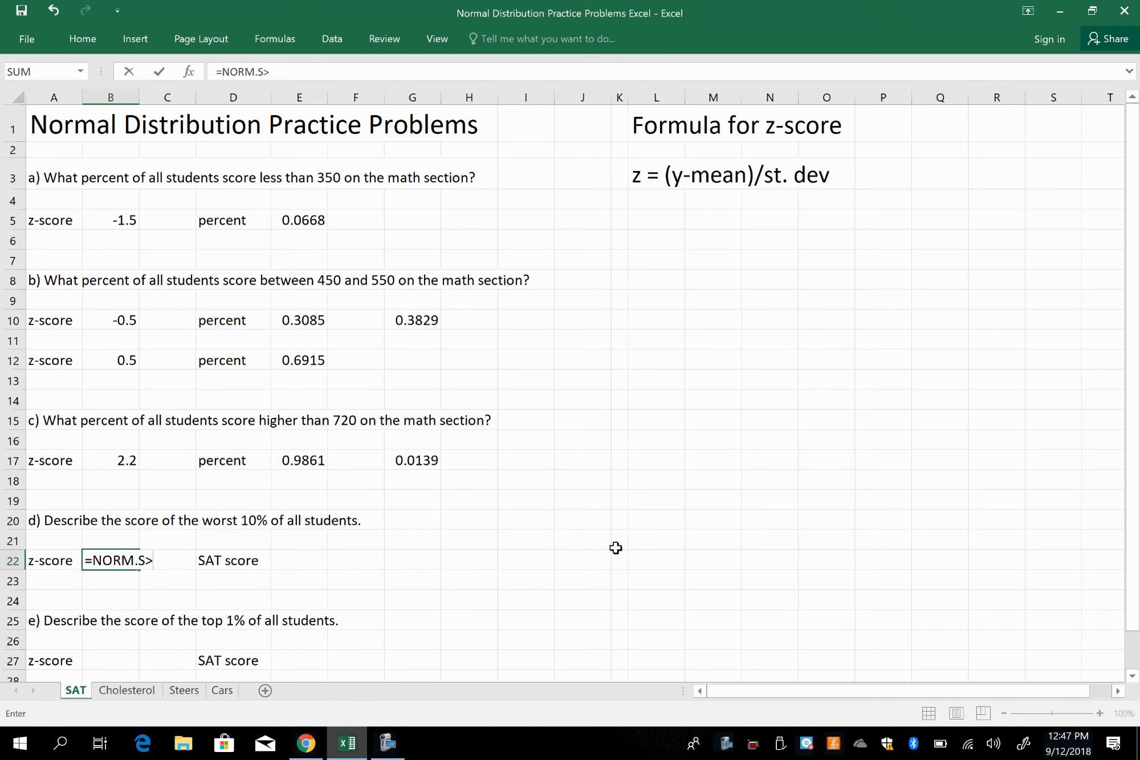
{"action": "key", "text": "BackSpace"}
{"action": "type", "text": "."}
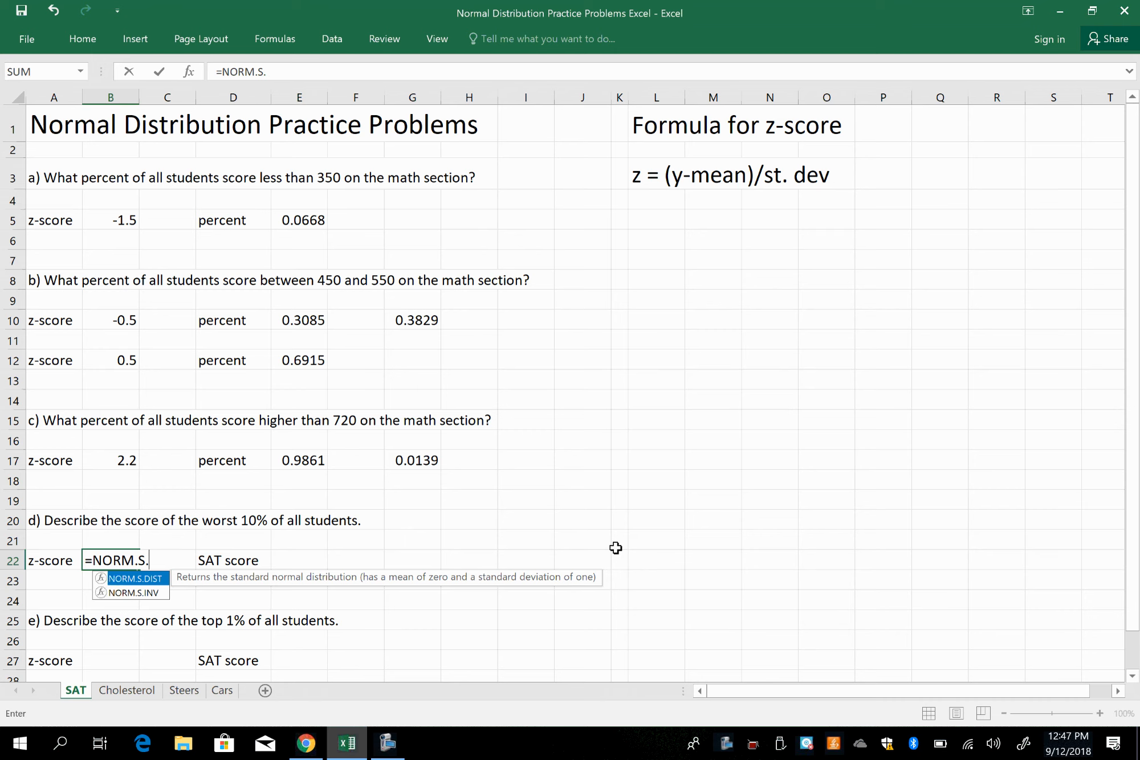
{"action": "type", "text": "I"}
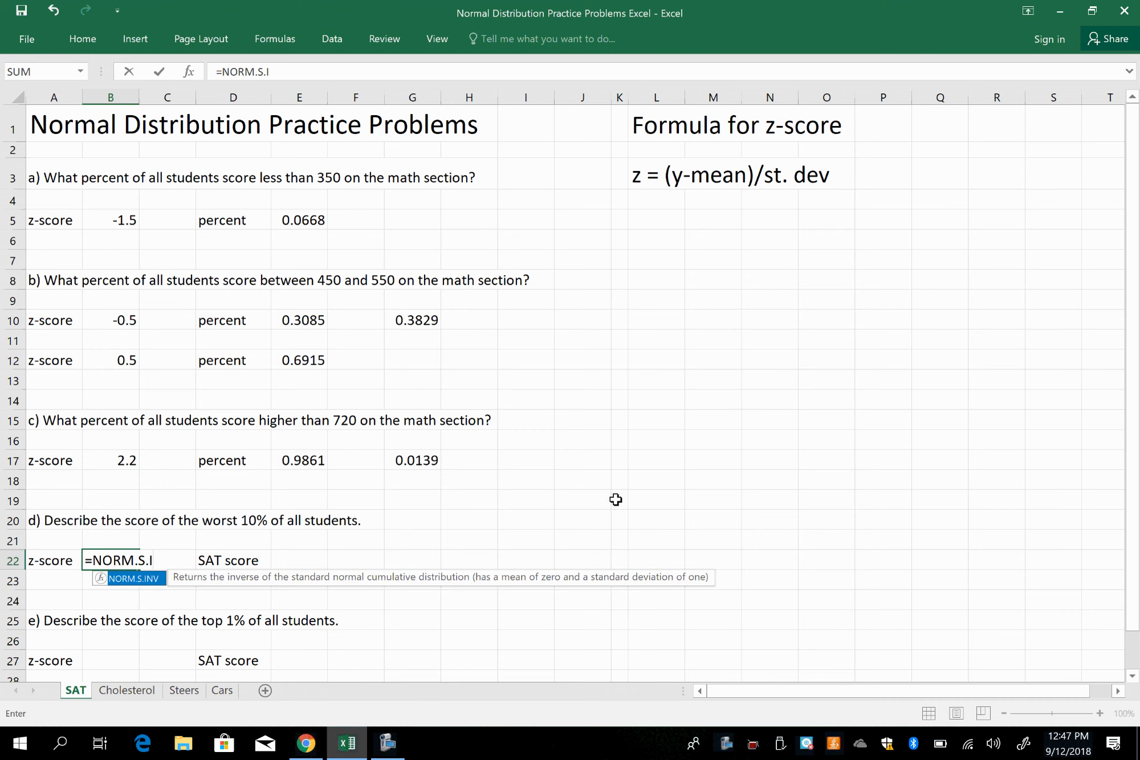
{"action": "type", "text": "NV"}
{"action": "type", "text": "("}
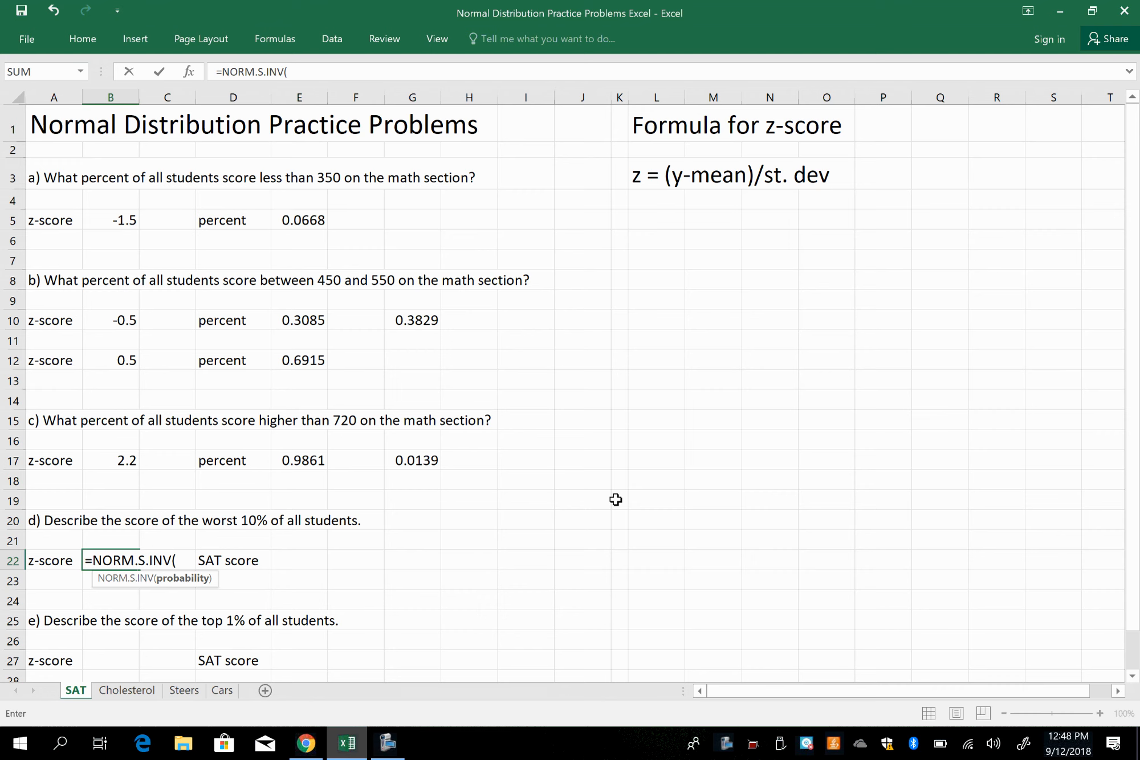
{"action": "type", "text": "0.1)"}
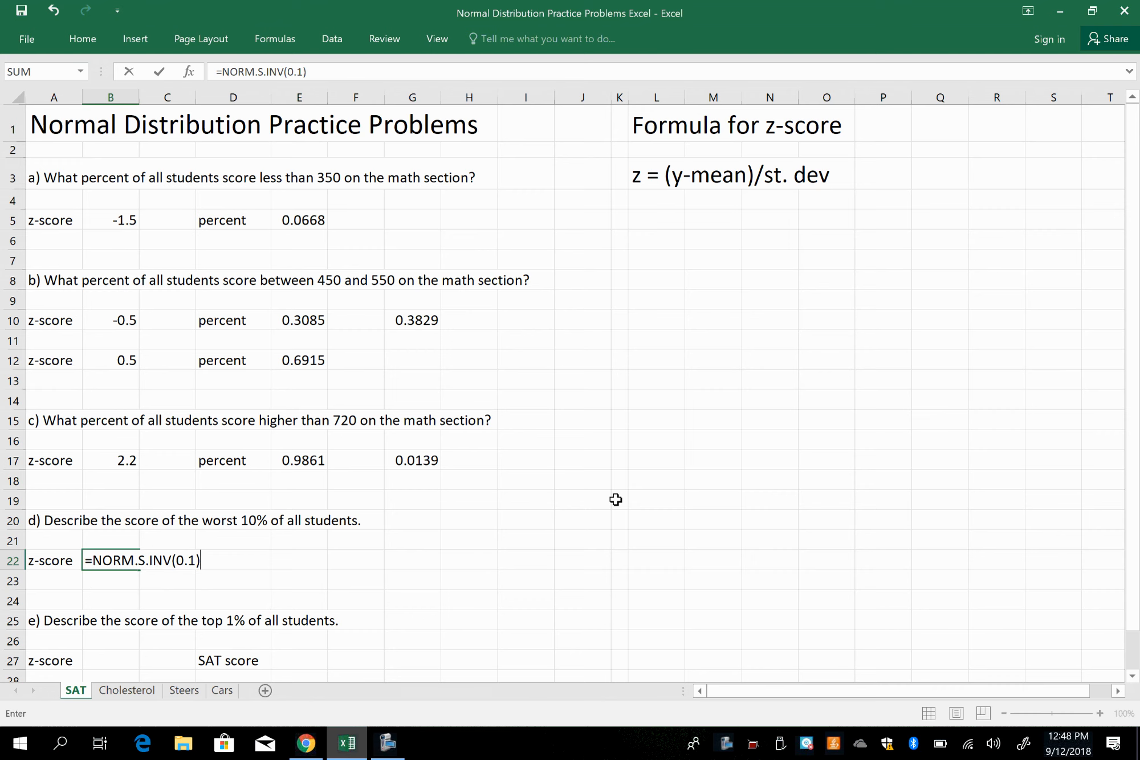
{"action": "key", "text": "Return"}
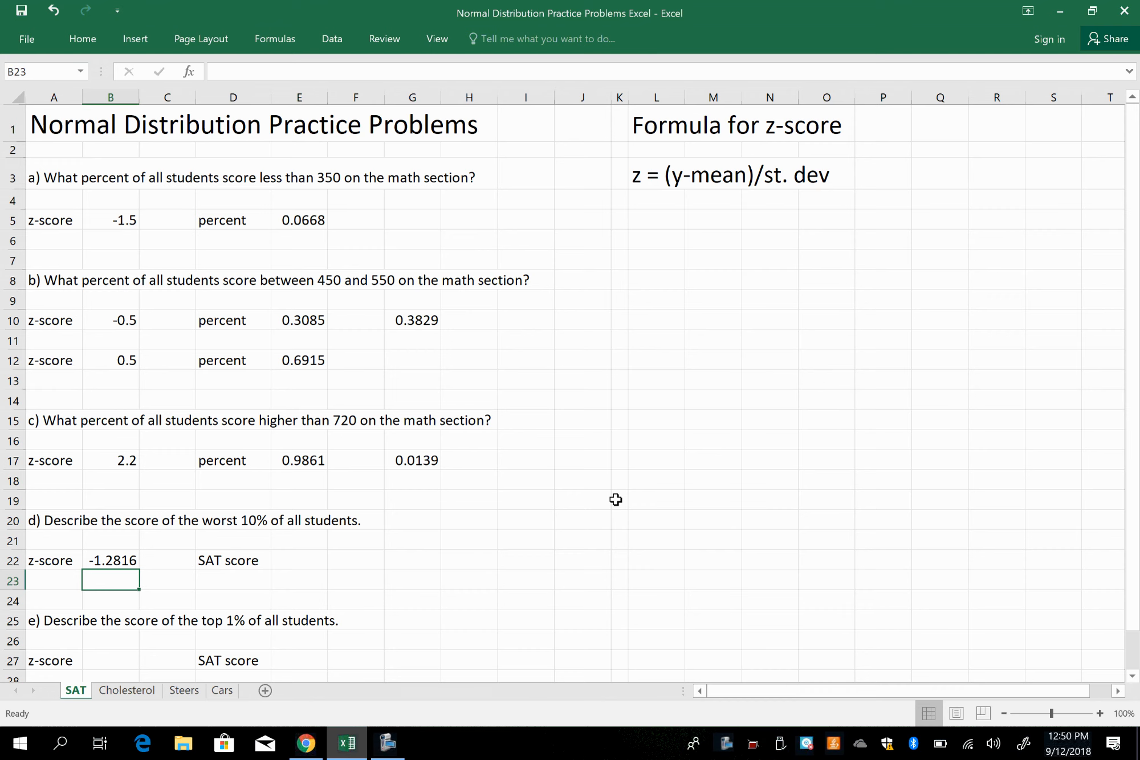
Calculate question d's SAT score in cell E22 by multiplying B22 by 100, grouped in parentheses, and adding 500.
{"action": "left_click", "coordinate": [297, 561]}
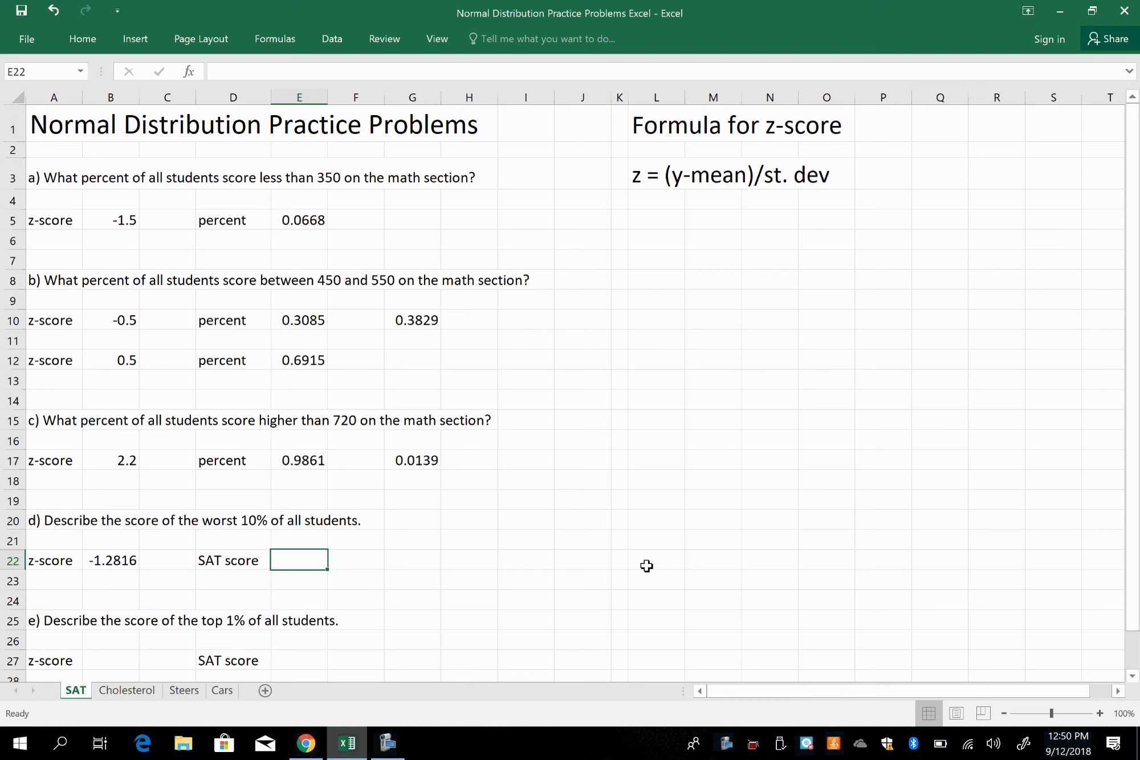
{"action": "type", "text": "="}
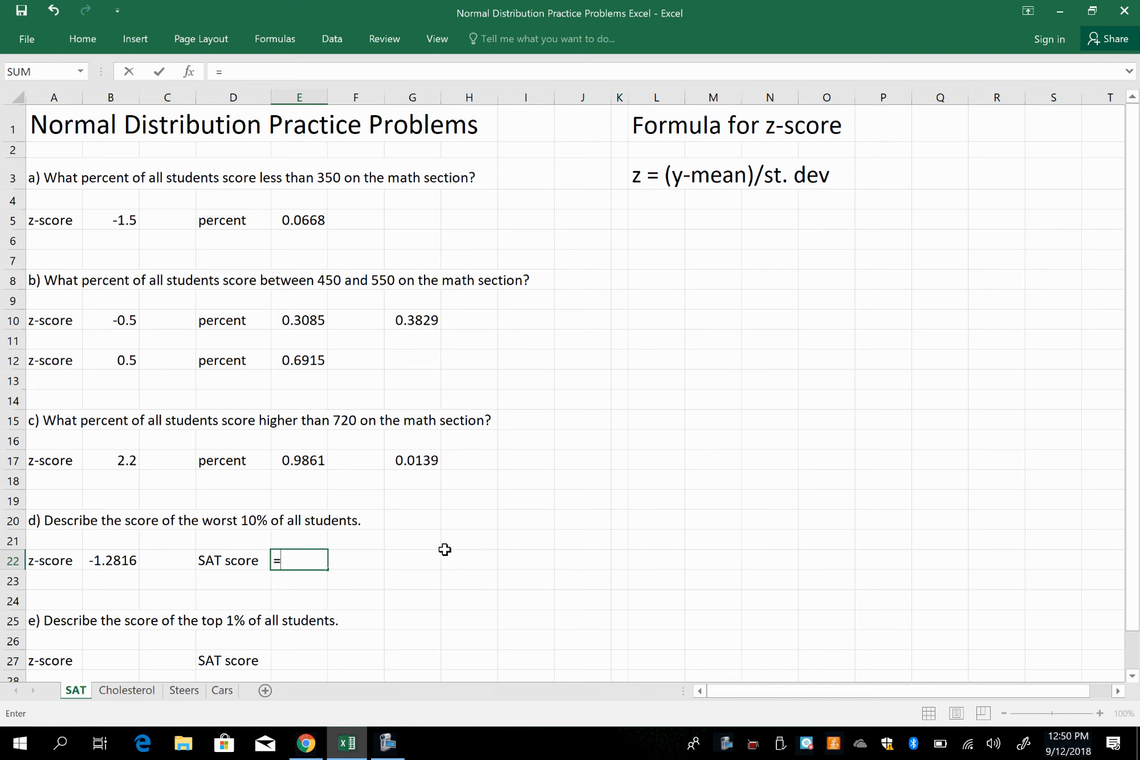
{"action": "left_click", "coordinate": [113, 563]}
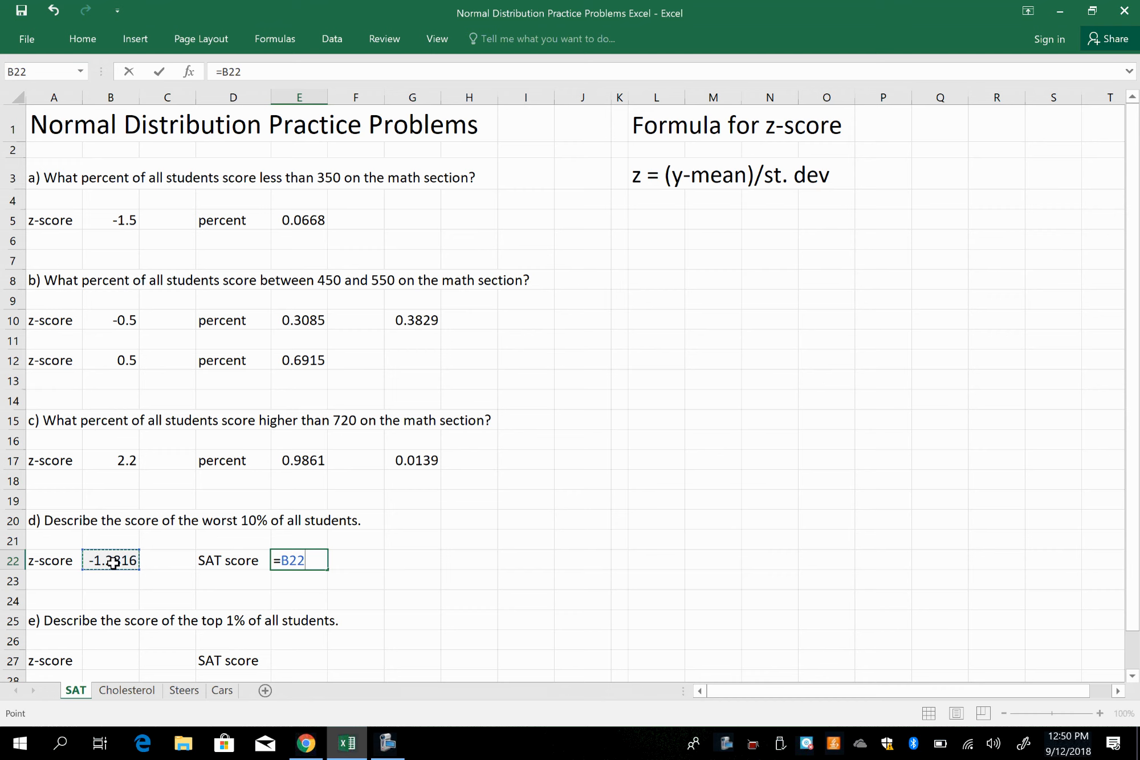
{"action": "type", "text": "*100"}
{"action": "type", "text": "+"}
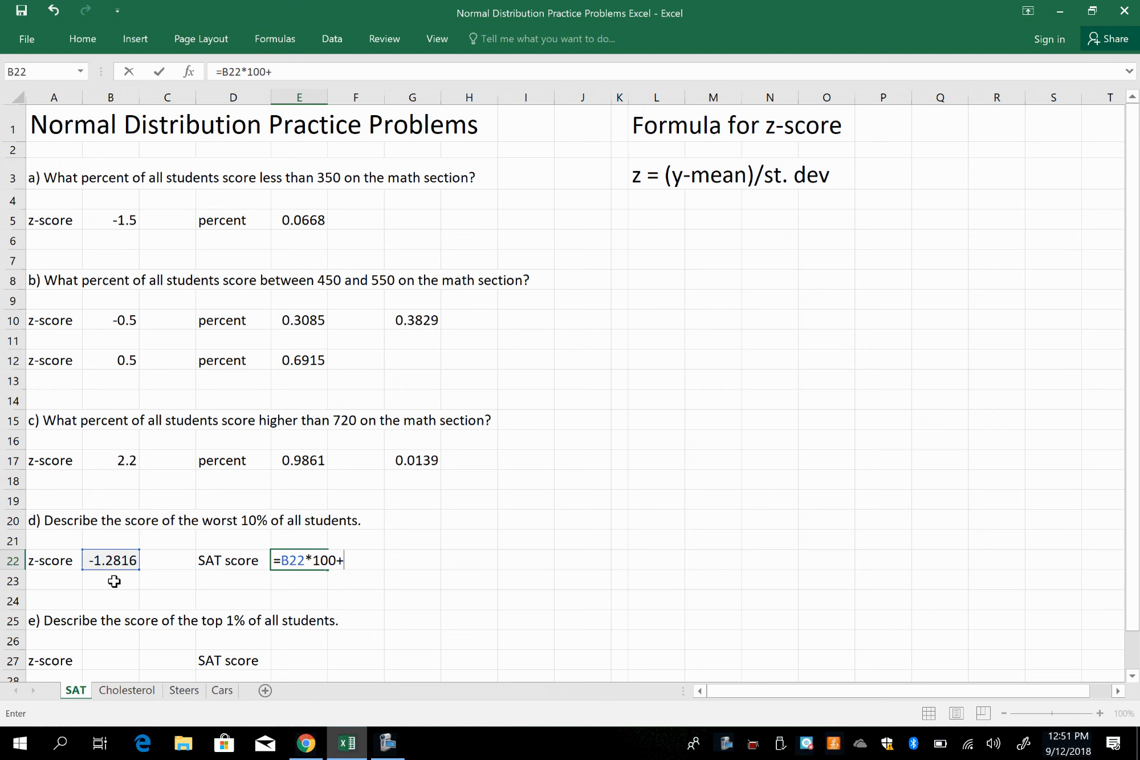
{"action": "type", "text": "500"}
{"action": "left_click", "coordinate": [223, 73]}
{"action": "type", "text": "("}
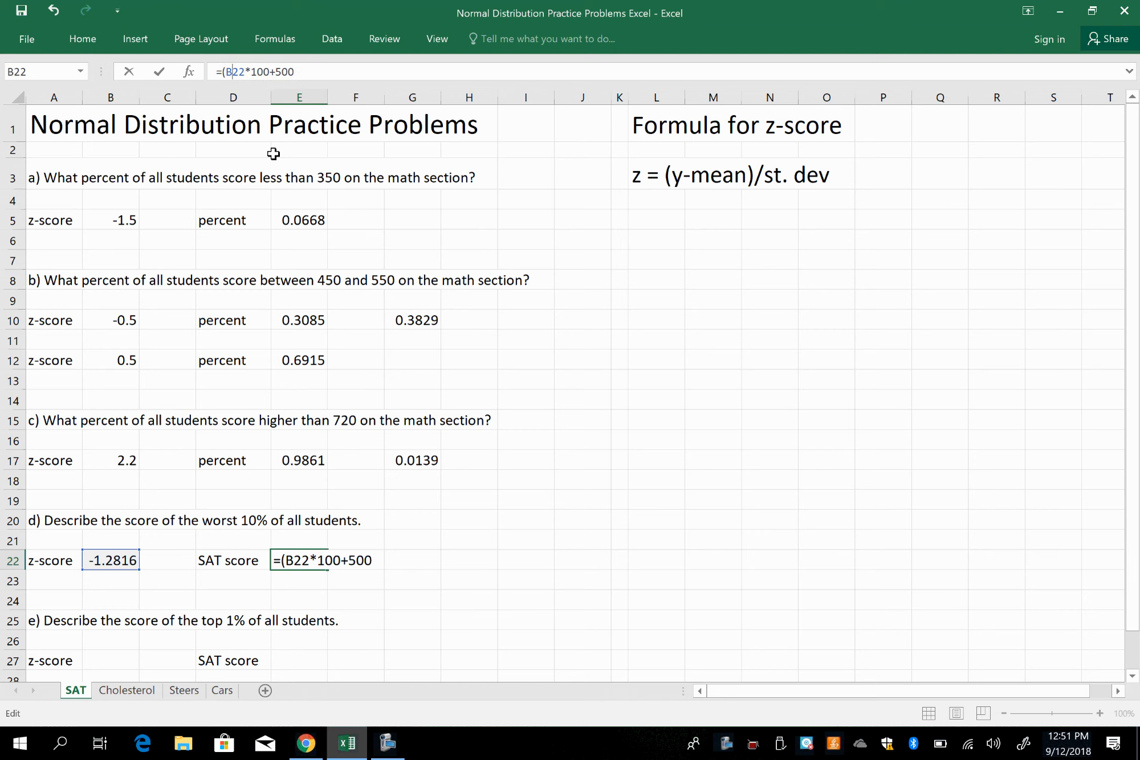
{"action": "key", "text": "Right"}
{"action": "key", "text": "Right"}
{"action": "type", "text": ")"}
{"action": "key", "text": "Return"}
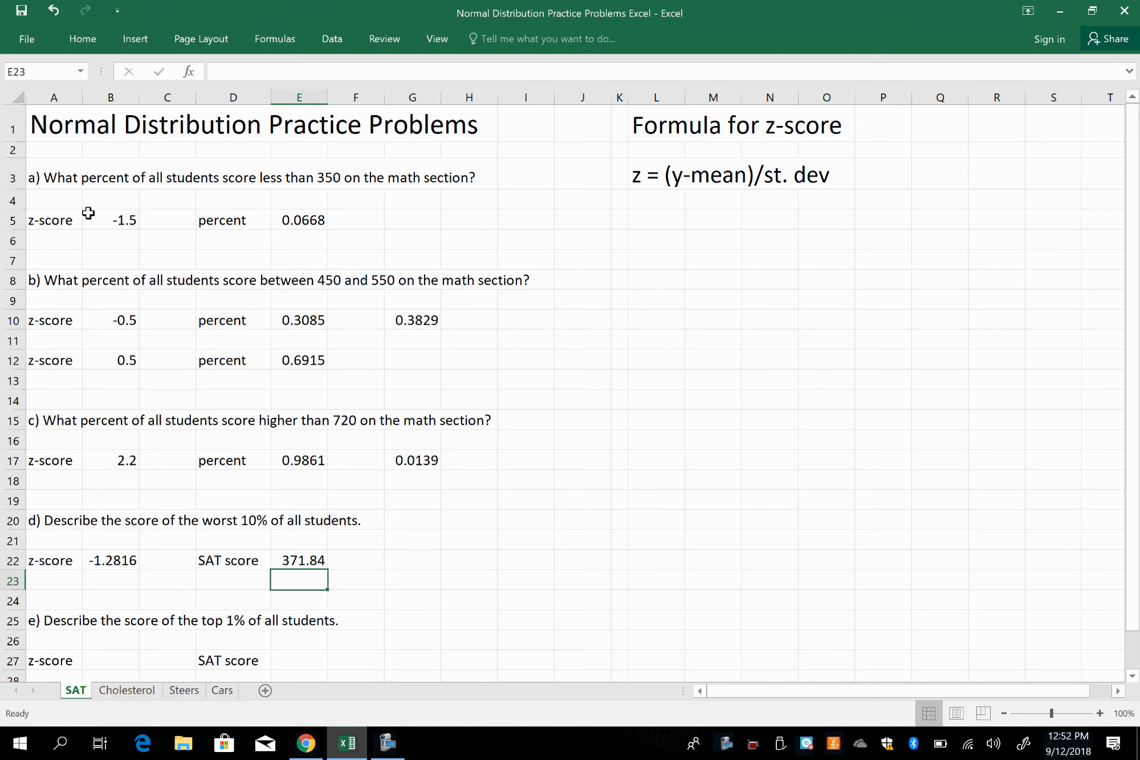
Calculate question e's z-score for the top 1% in cell B27 with the formula =NORM.S.INV(0.99).
{"action": "left_click", "coordinate": [110, 658]}
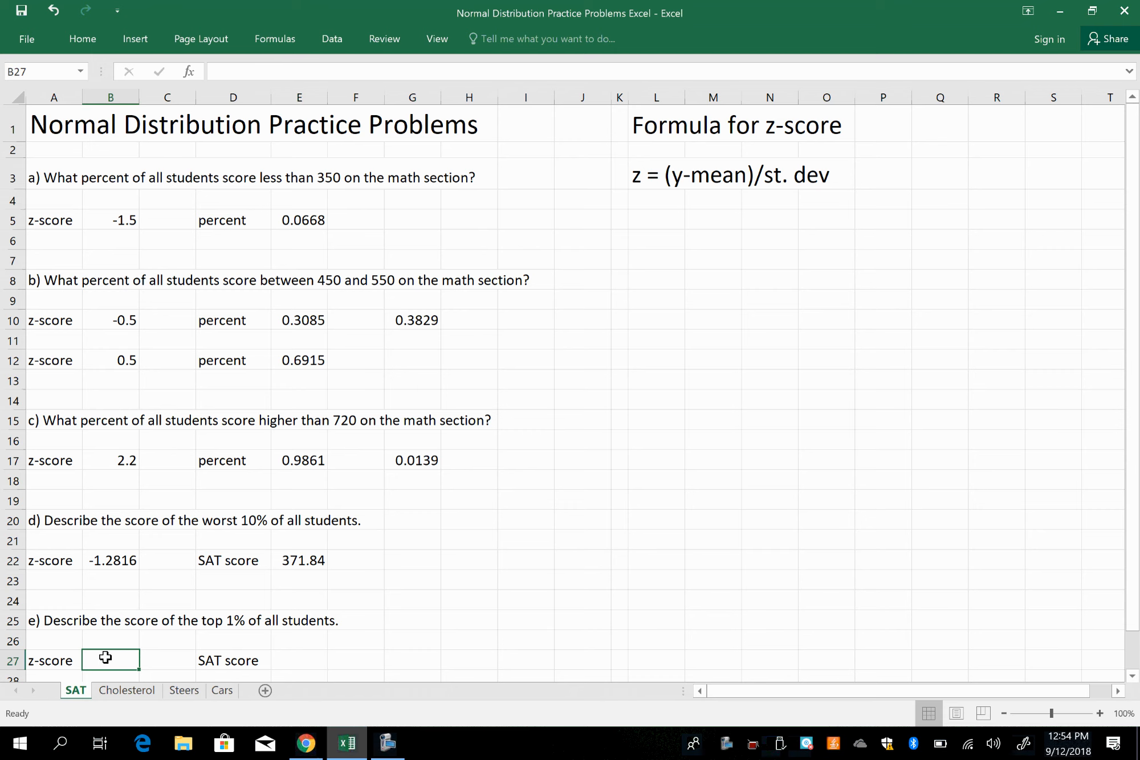
{"action": "type", "text": "="}
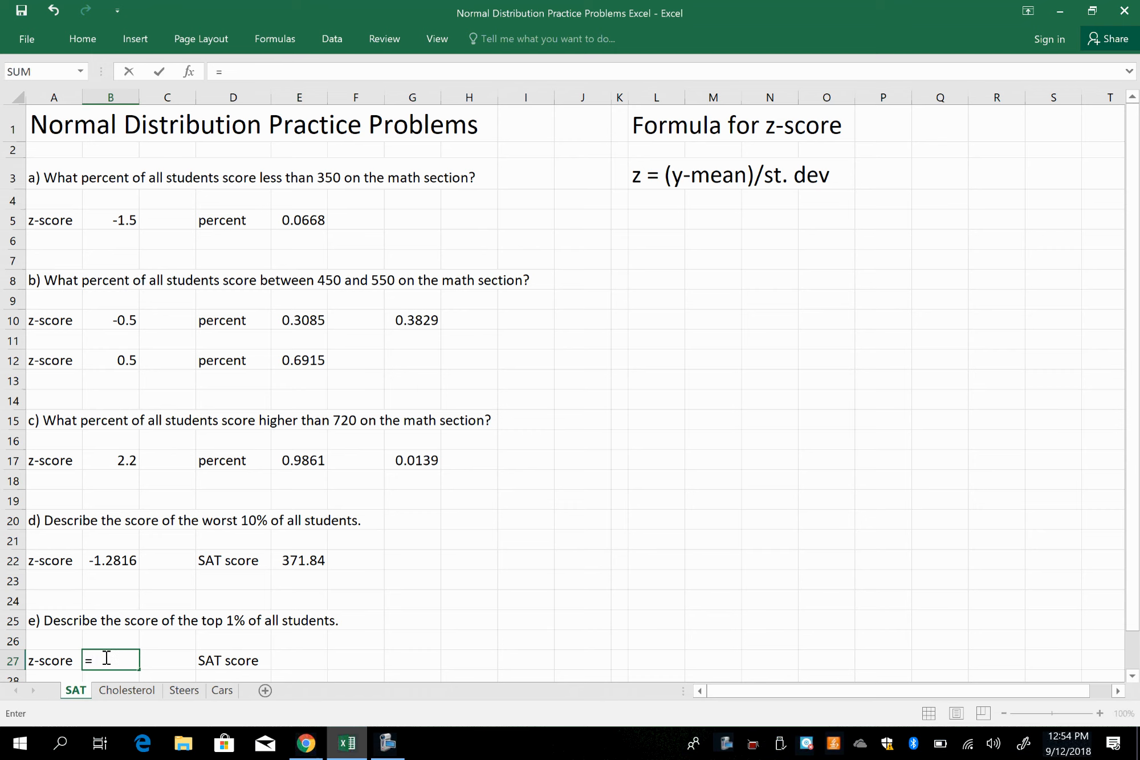
{"action": "type", "text": "NORM."}
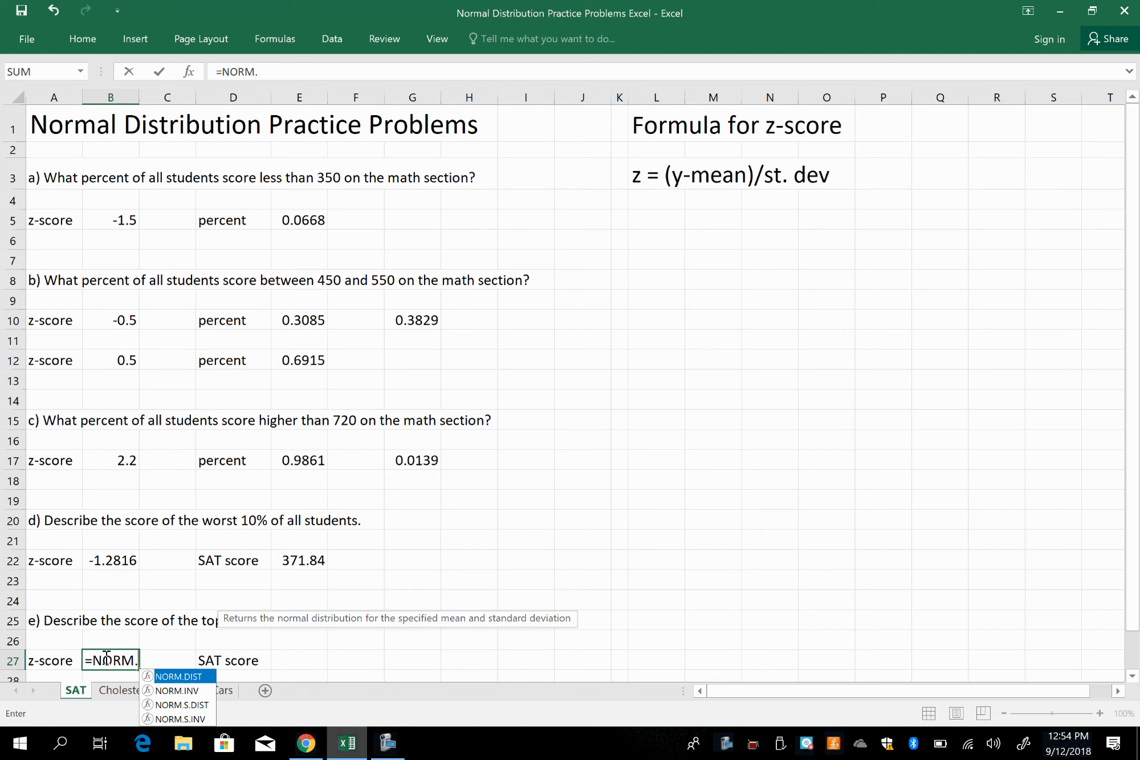
{"action": "type", "text": "S"}
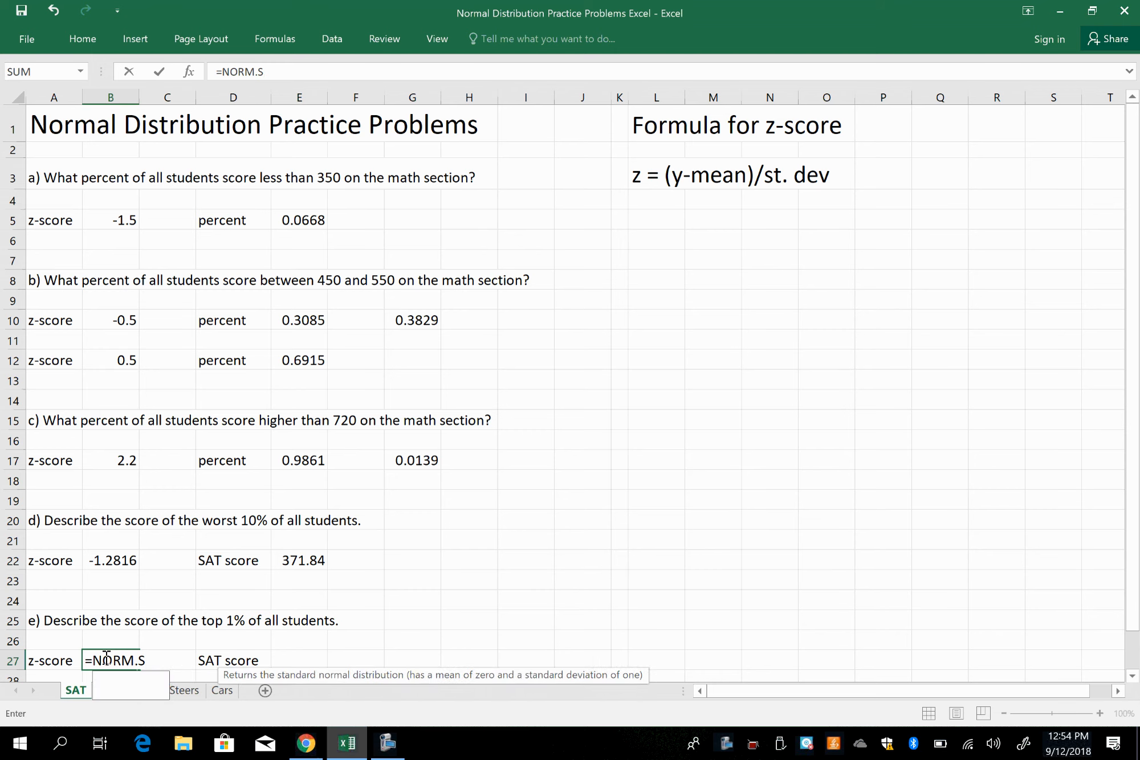
{"action": "type", "text": ".IM"}
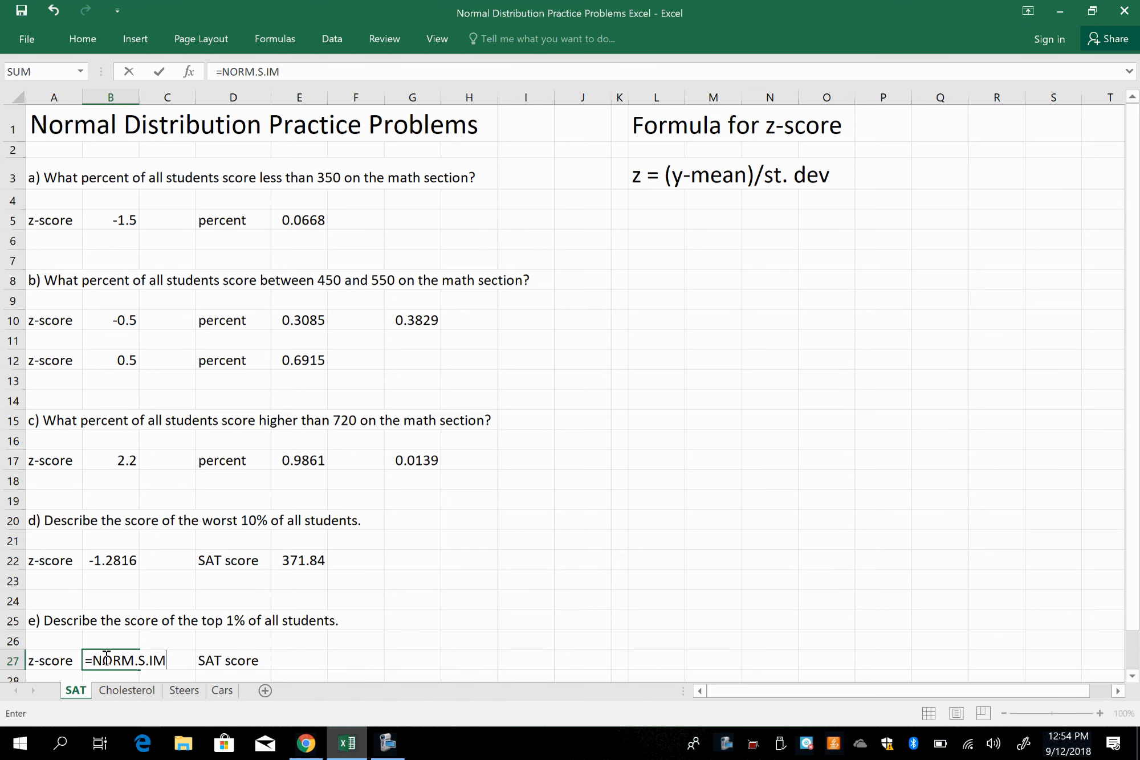
{"action": "key", "text": "BackSpace"}
{"action": "type", "text": "NV("}
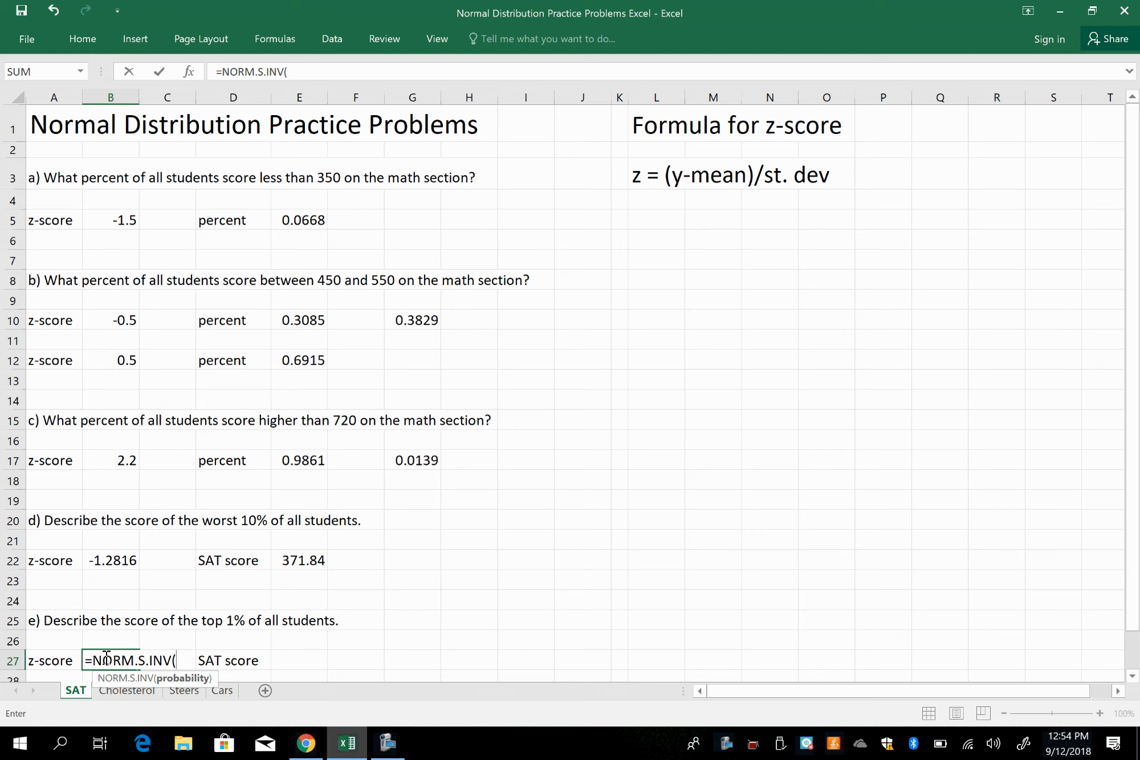
{"action": "type", "text": "0.99)"}
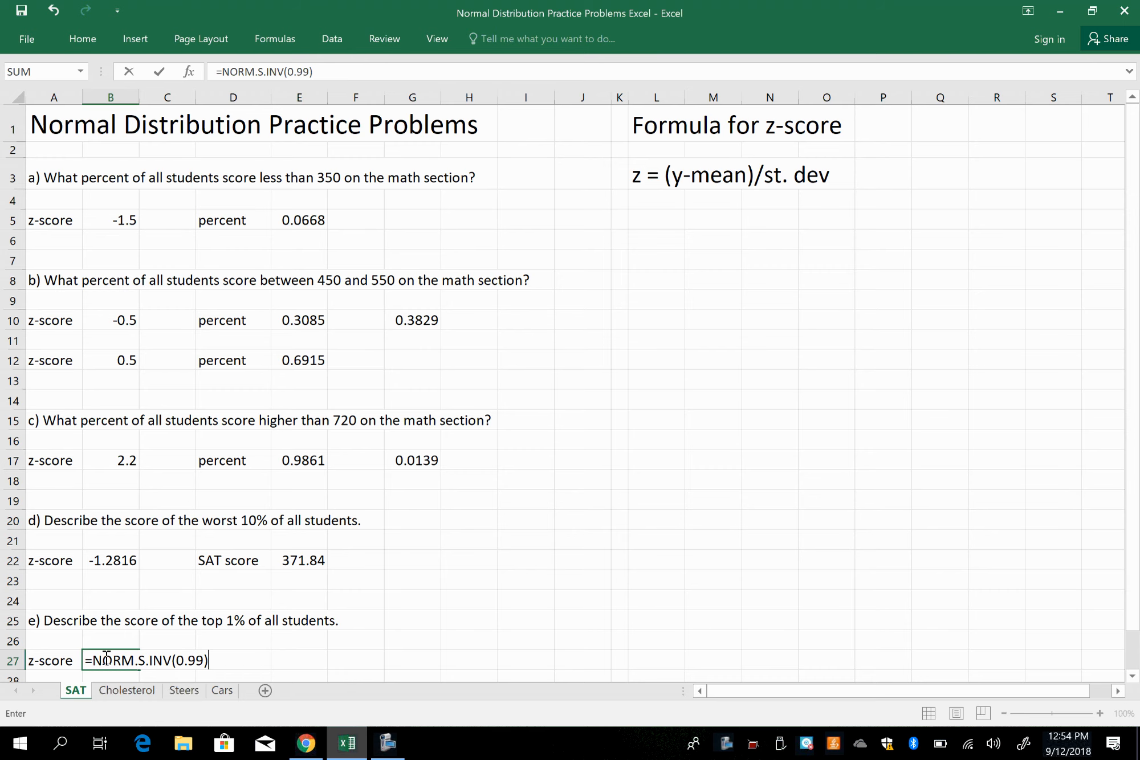
{"action": "key", "text": "Return"}
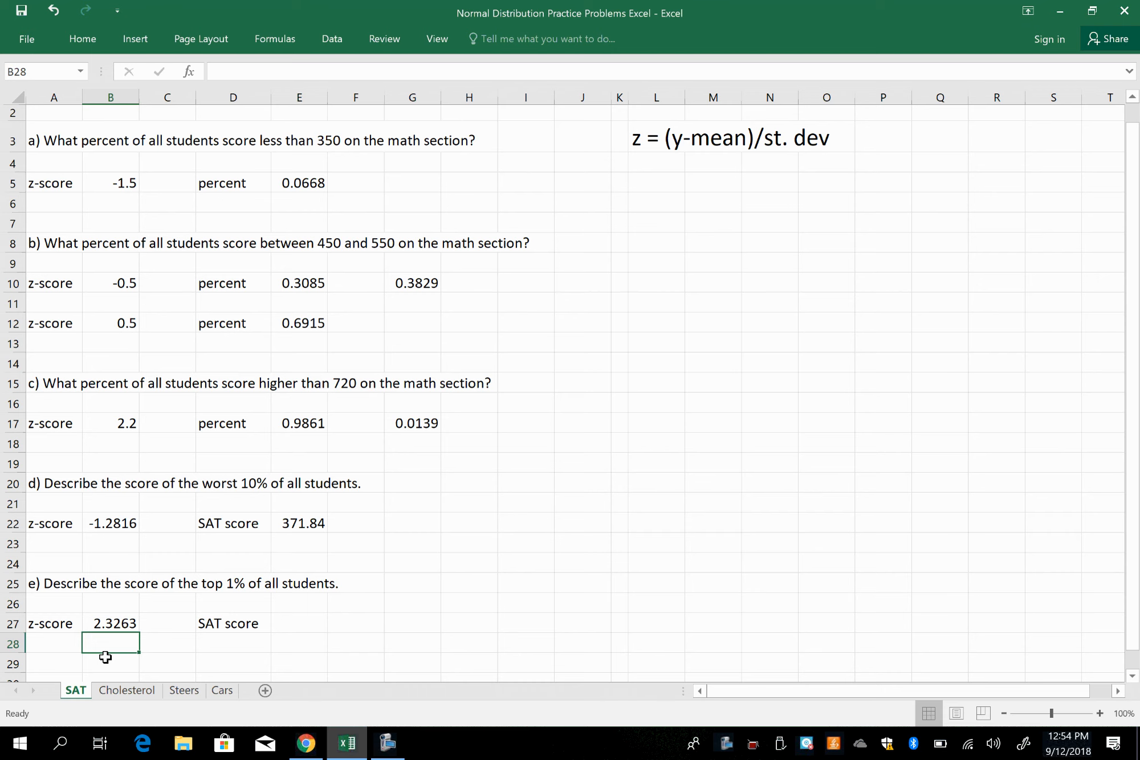
Calculate question e's SAT score in cell E27 with the formula =B27*100+500.
{"action": "key", "text": "Up"}
{"action": "key", "text": "Right"}
{"action": "key", "text": "Right"}
{"action": "key", "text": "Right"}
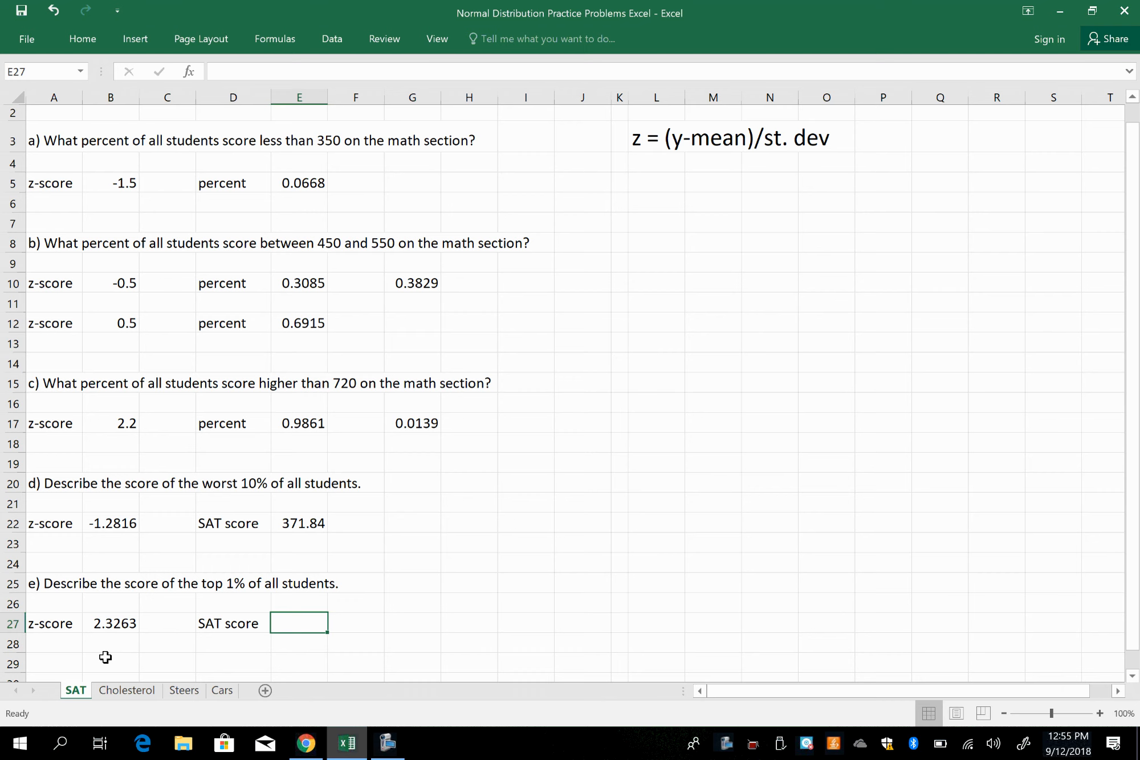
{"action": "type", "text": "="}
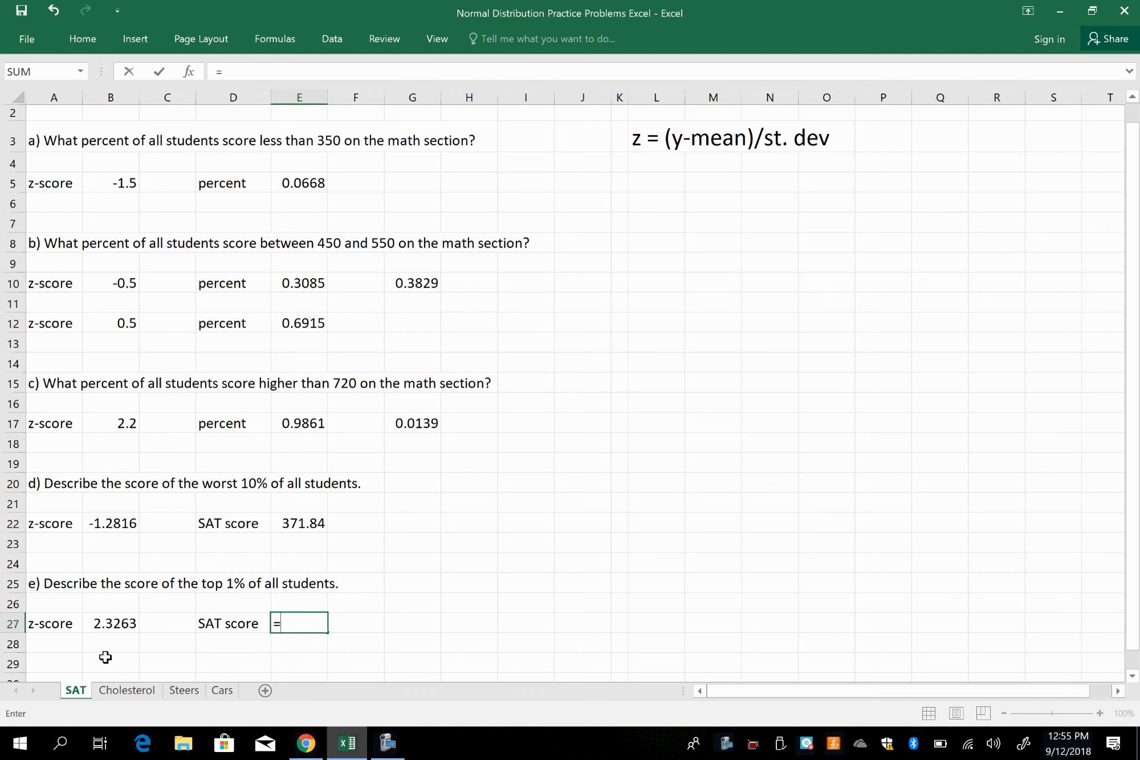
{"action": "left_click", "coordinate": [117, 621]}
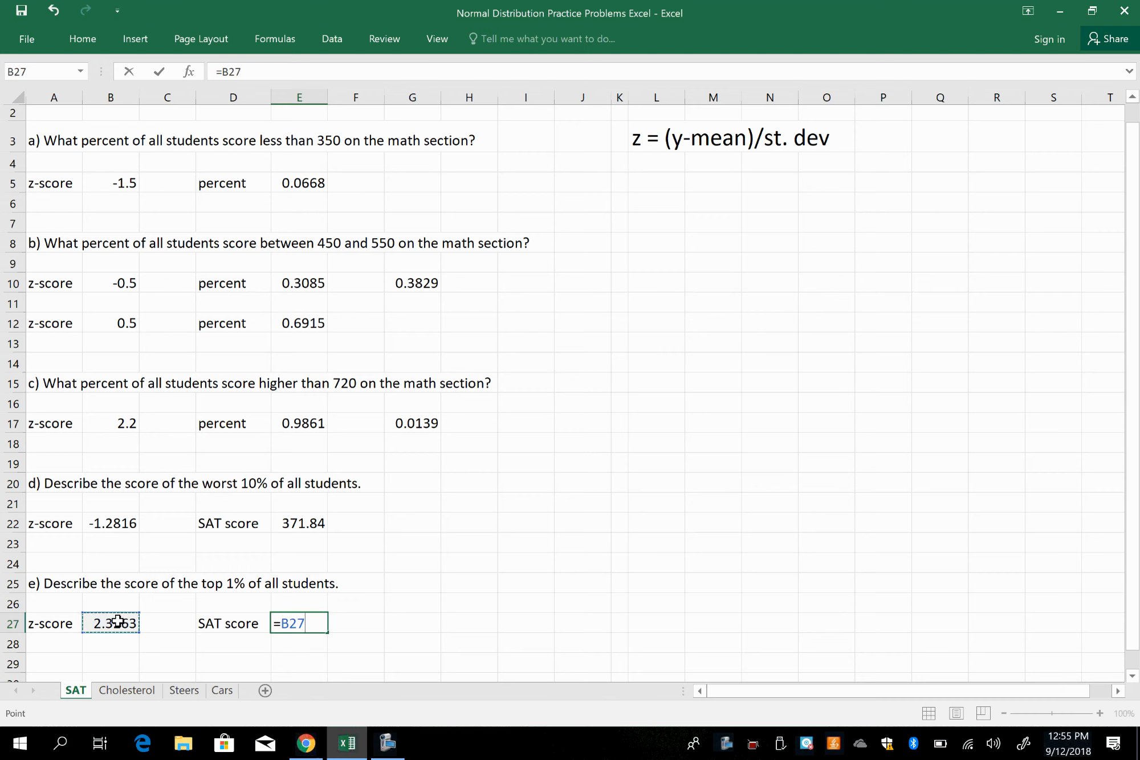
{"action": "type", "text": "*100+500"}
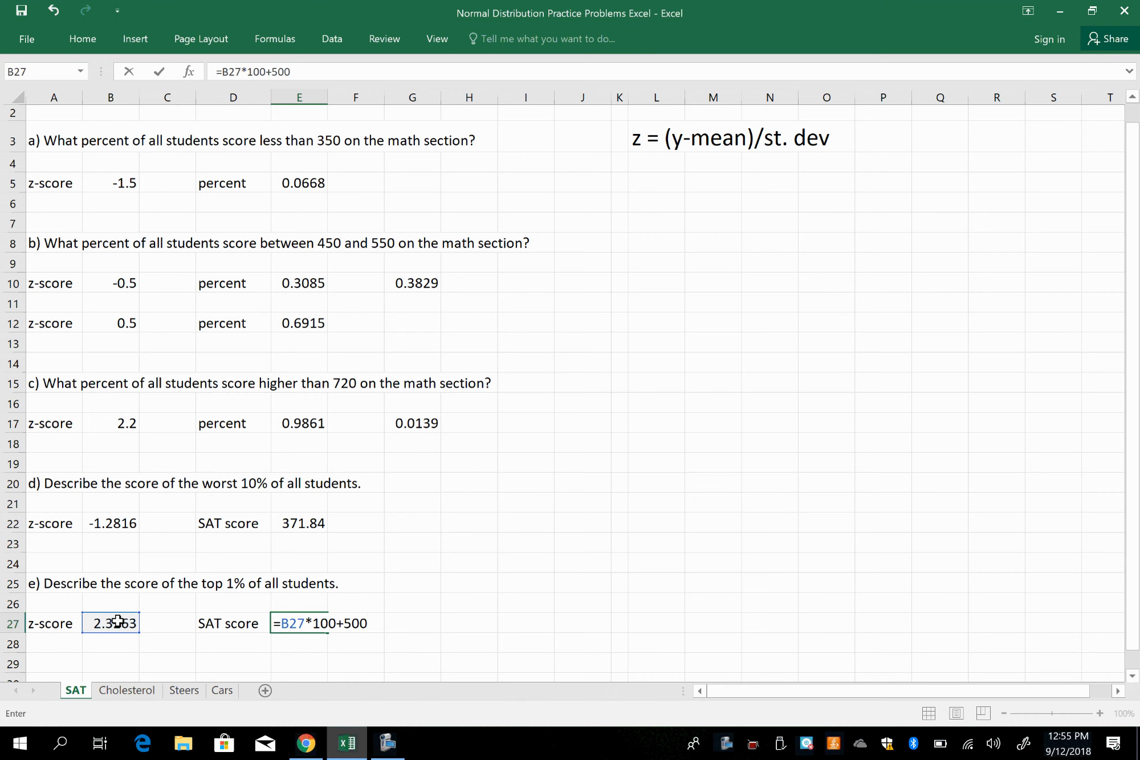
{"action": "key", "text": "Return"}
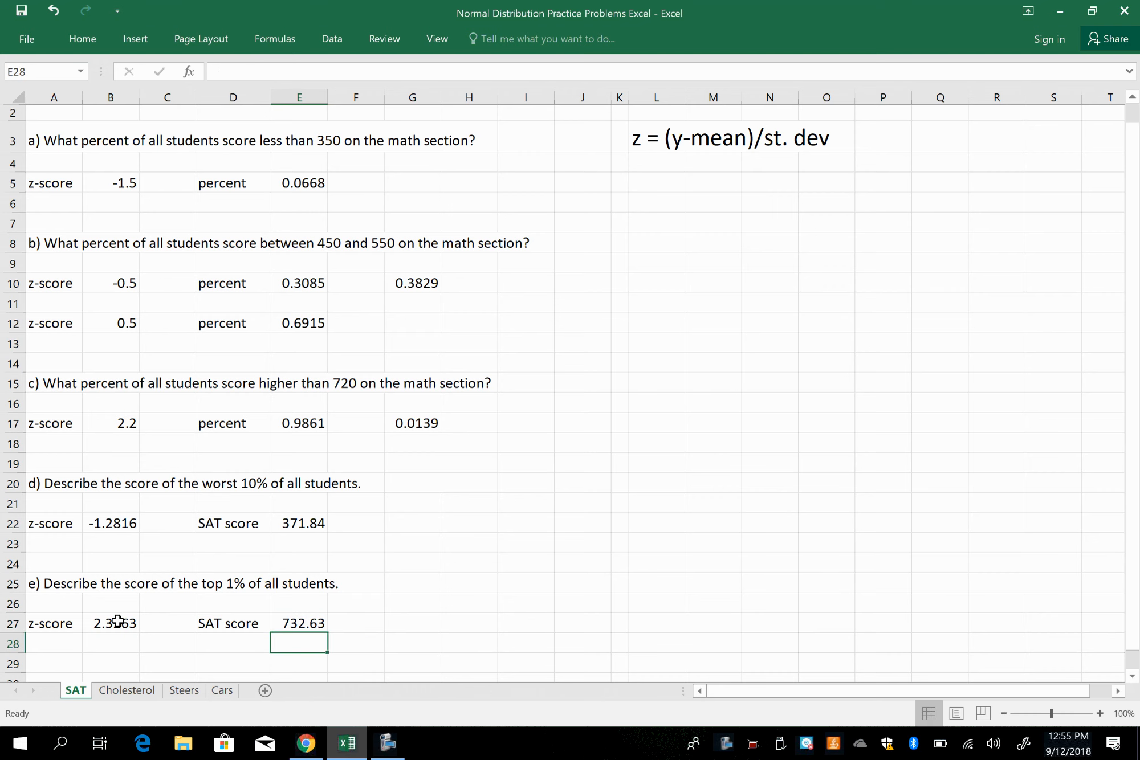
{"action": "key", "text": "Up"}
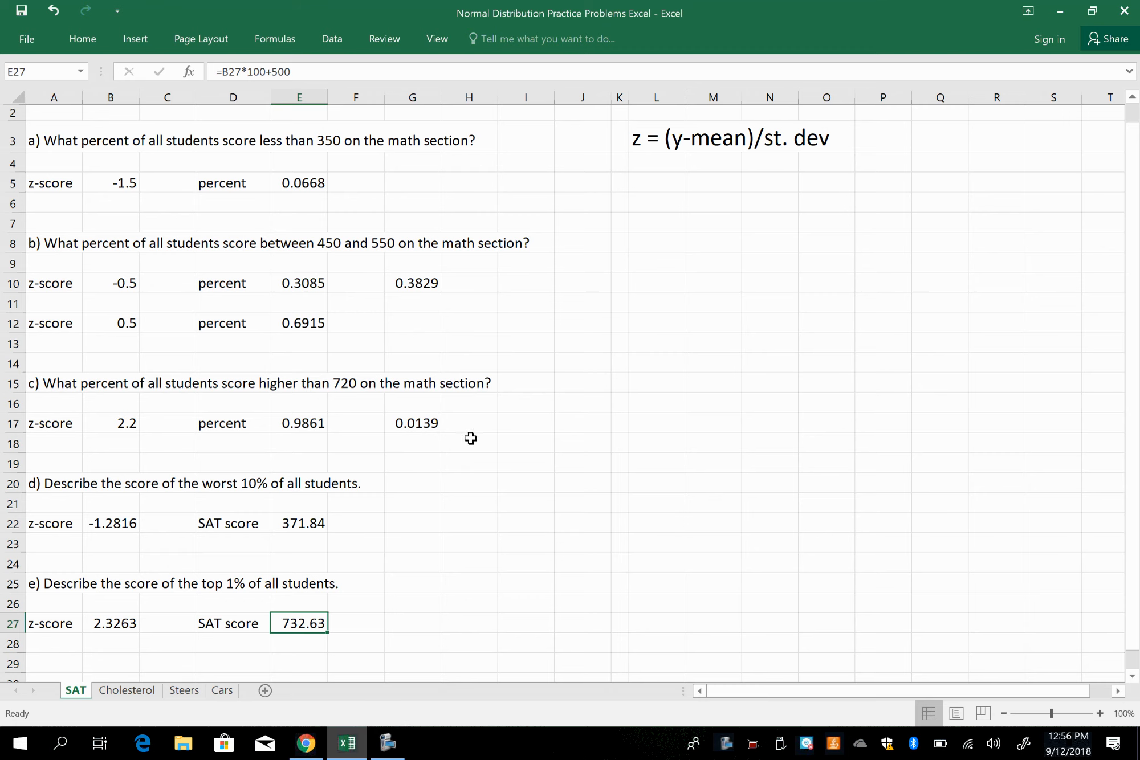
{"action": "left_click", "coordinate": [386, 743]}
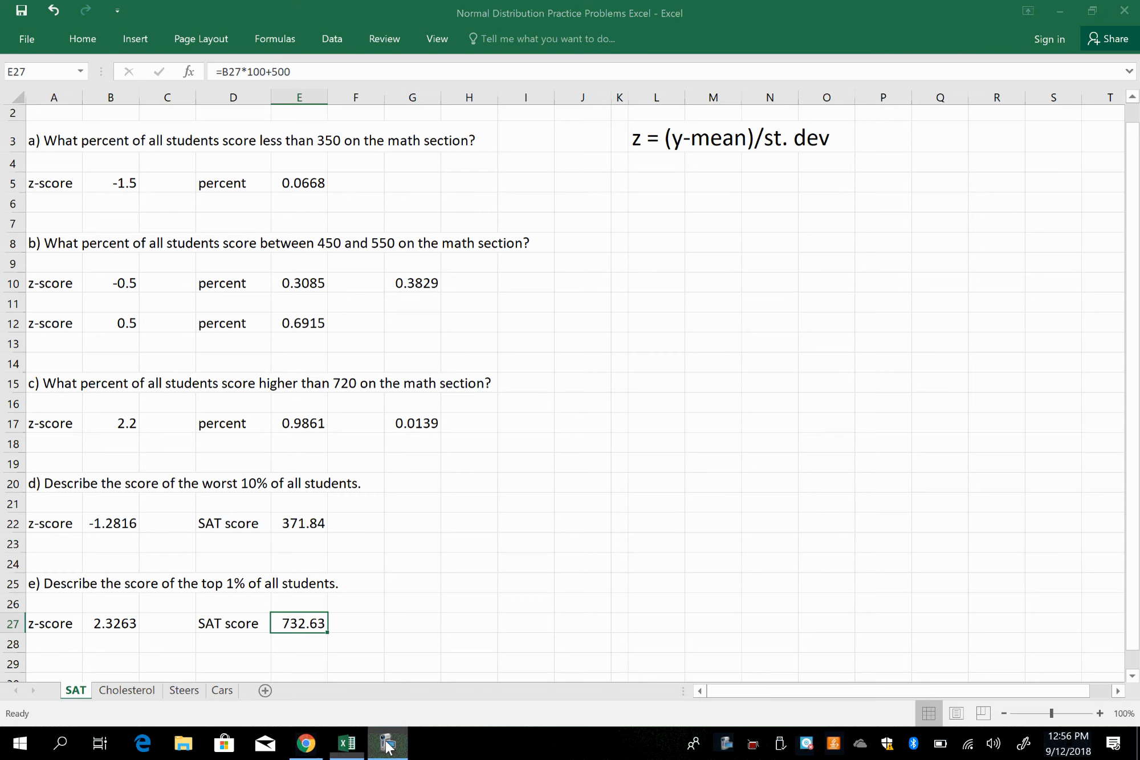